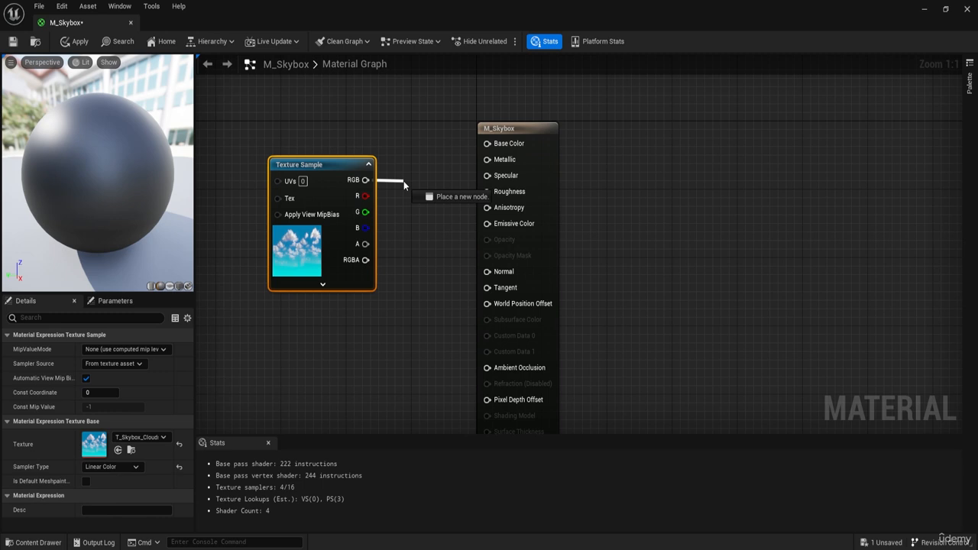
# Step: Change the M_Skybox material's shading model to Unlit
pyautogui.moveTo(403, 181); pyautogui.dragTo(370, 181)
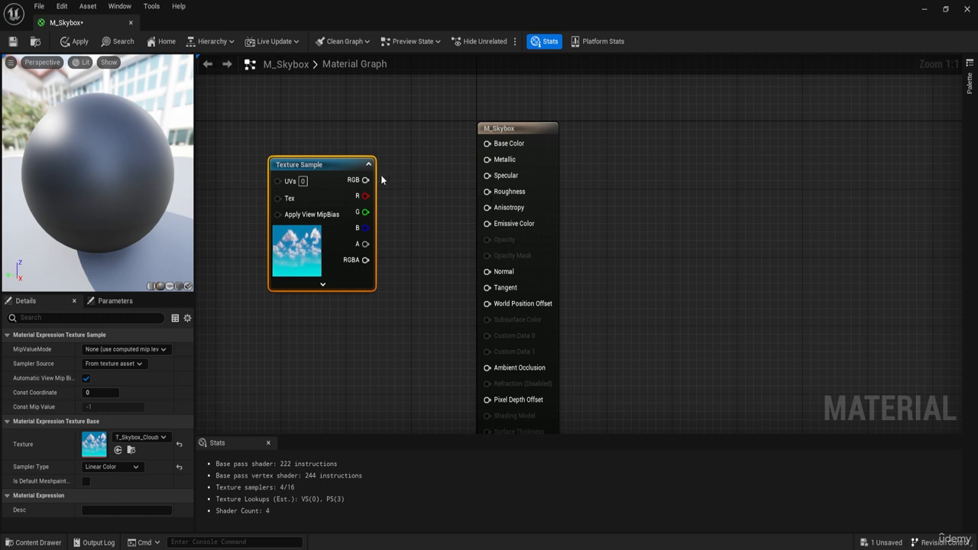
pyautogui.click(547, 131)
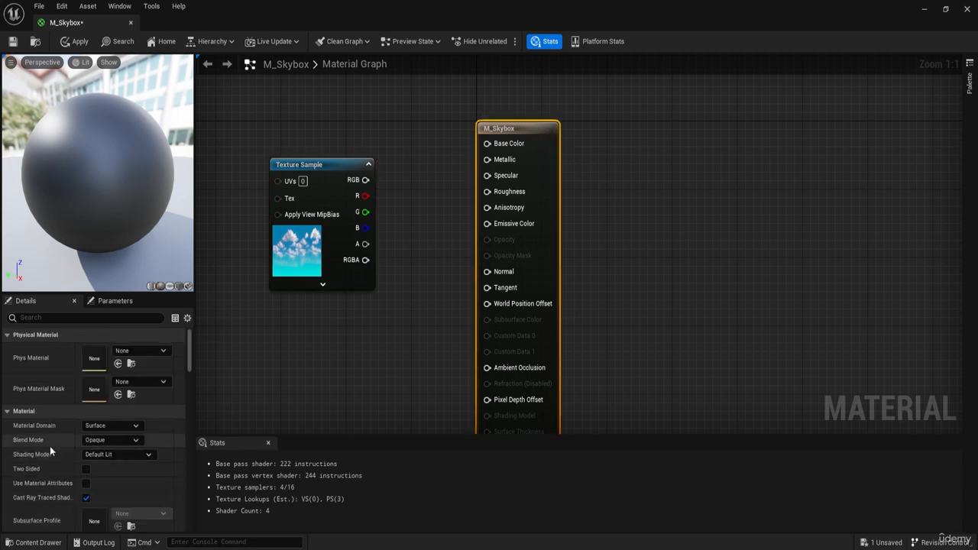
pyautogui.scroll(-1, 29, 450)
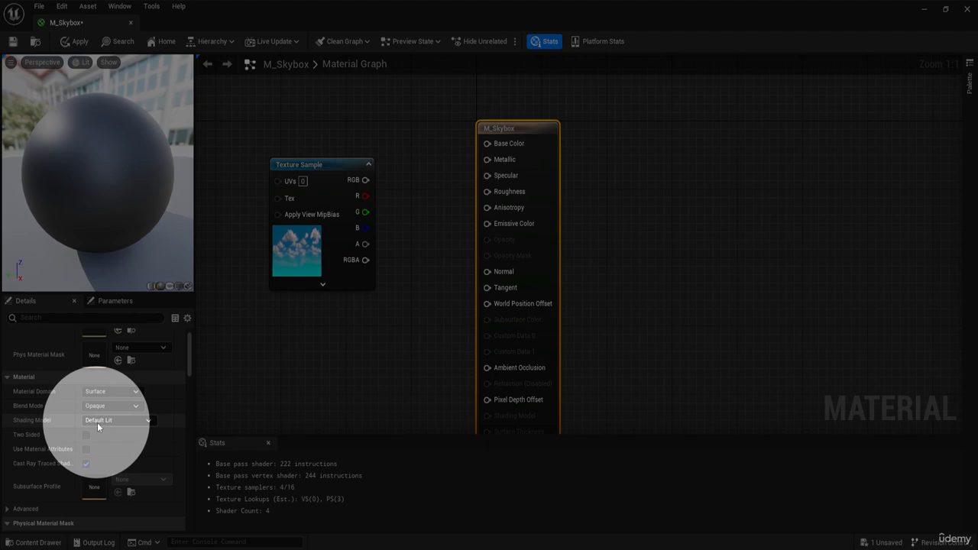
pyautogui.click(97, 421)
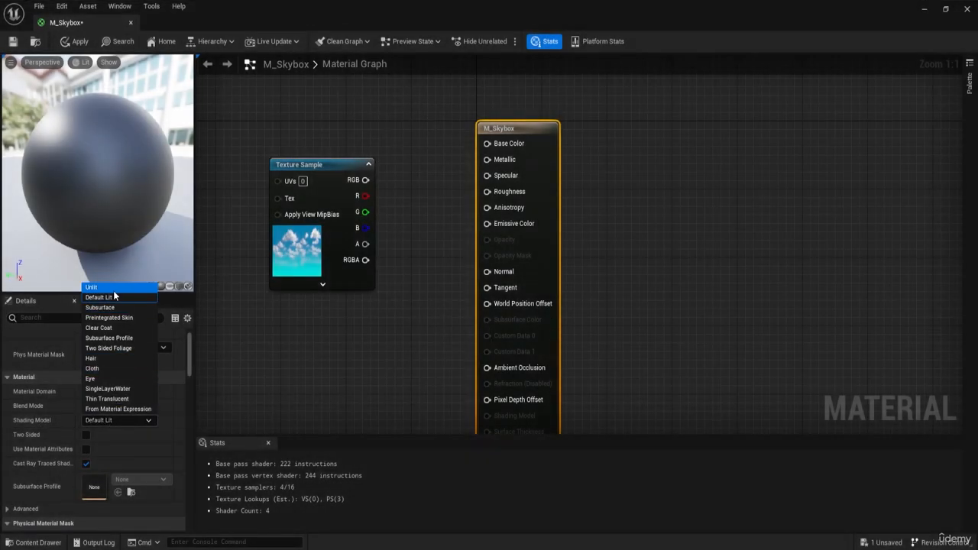
pyautogui.click(113, 288)
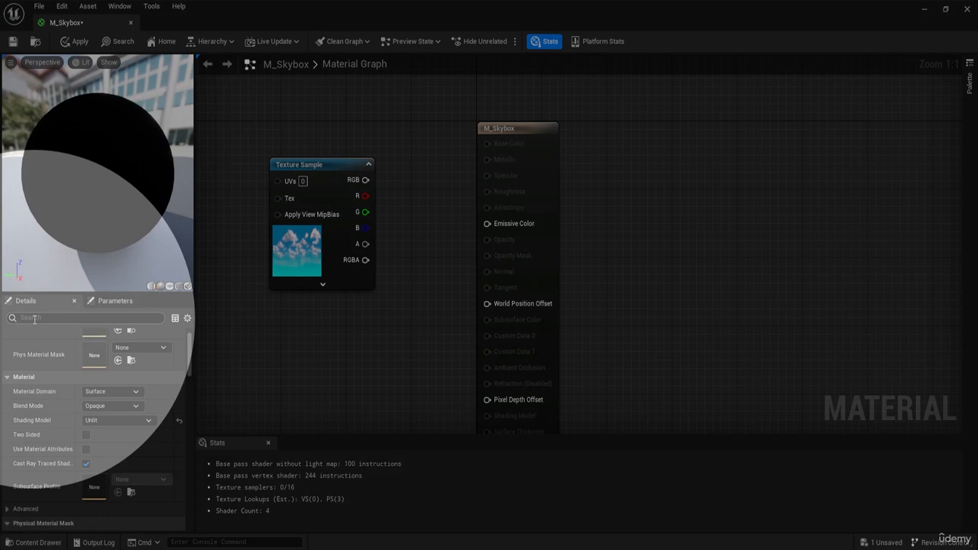
# Step: Find the sky settings in the M_Skybox material's details and enable Is Sky
pyautogui.click(34, 319)
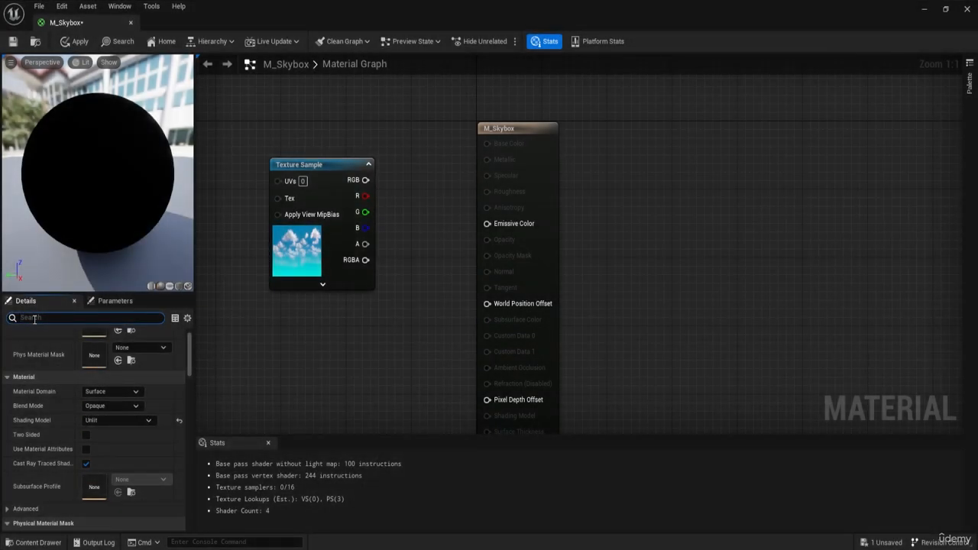
pyautogui.write('sk')
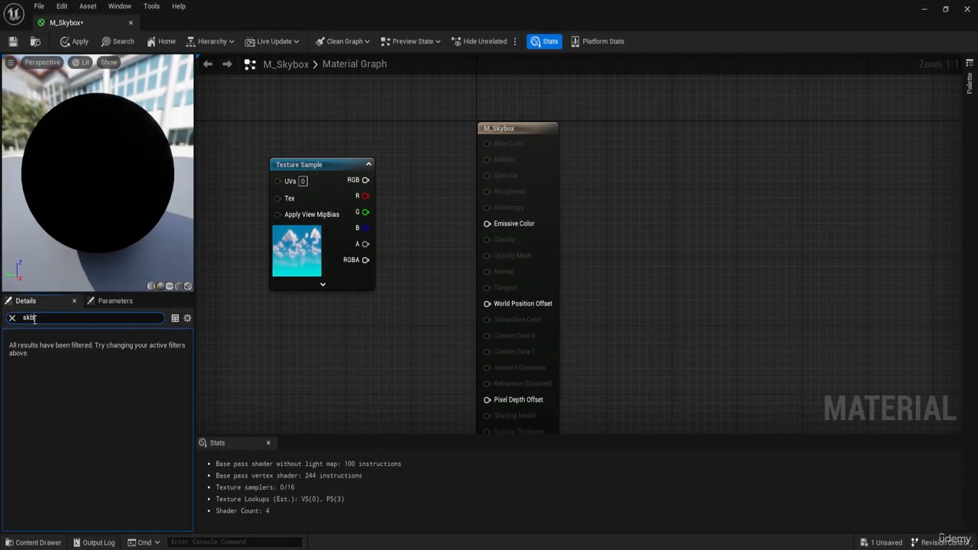
pyautogui.write('y')
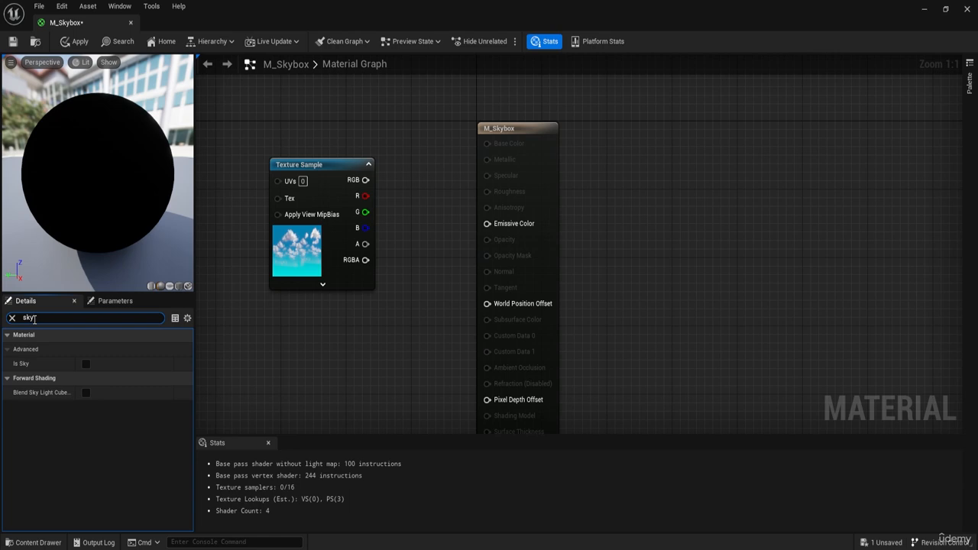
pyautogui.moveTo(21, 365)
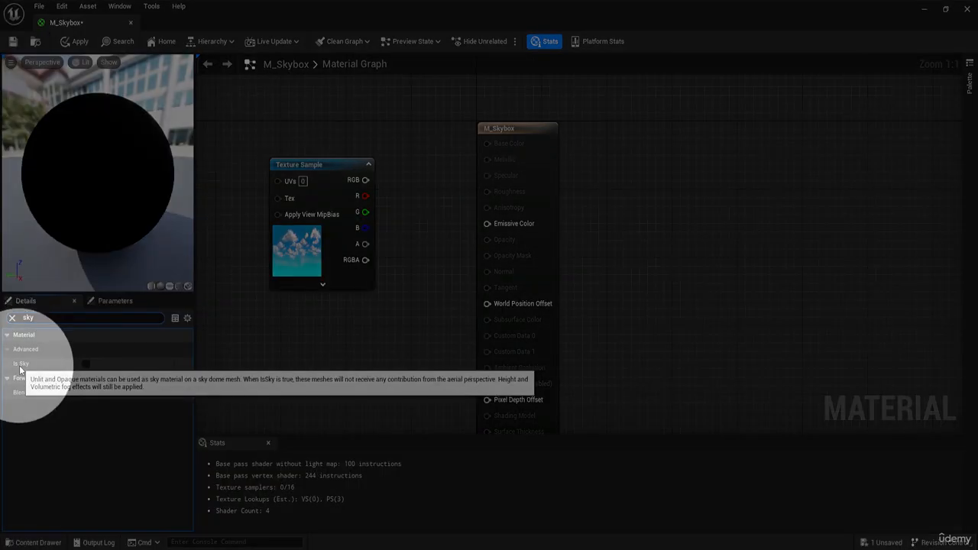
pyautogui.click(86, 364)
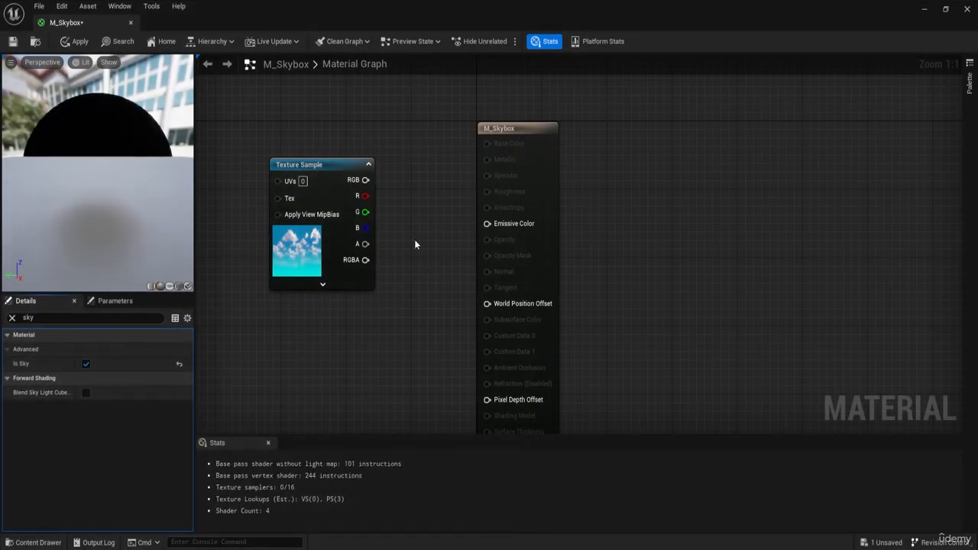
# Step: Connect the cloud Texture Sample's RGB output to the Emissive Color input of M_Skybox
pyautogui.moveTo(73, 128)
pyautogui.mouseDown()
pyautogui.moveTo(96, 149)
pyautogui.moveTo(72, 129)
pyautogui.mouseUp()
pyautogui.moveTo(113, 200); pyautogui.dragTo(20, 175)
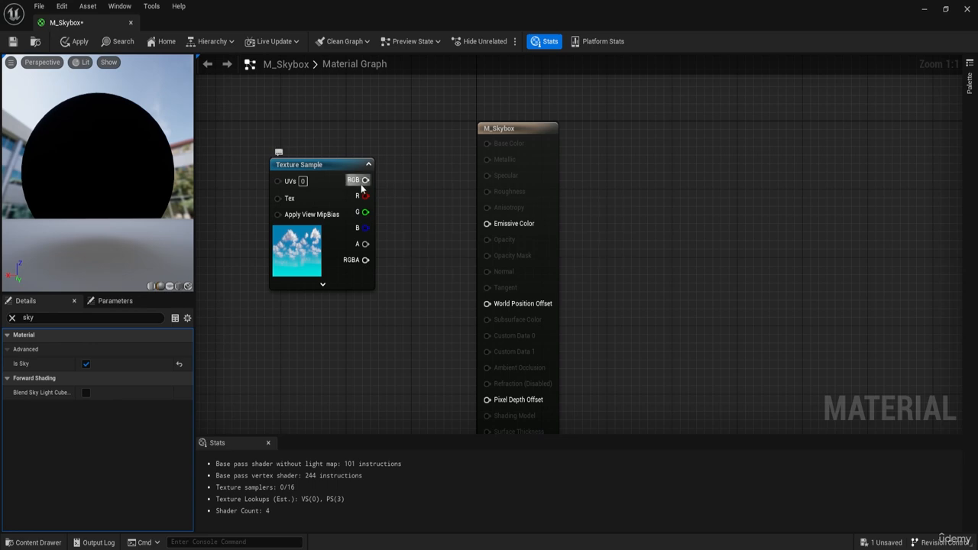
pyautogui.moveTo(364, 180); pyautogui.dragTo(498, 230)
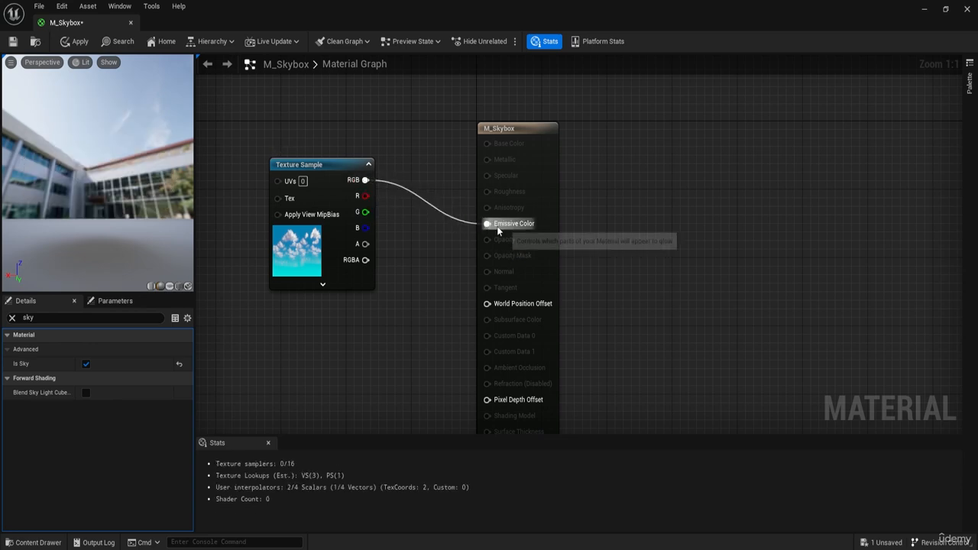
# Step: Find the Two Sided option in the M_Skybox material's details, enable it and inspect the preview sphere
pyautogui.click(519, 129)
pyautogui.click(12, 317)
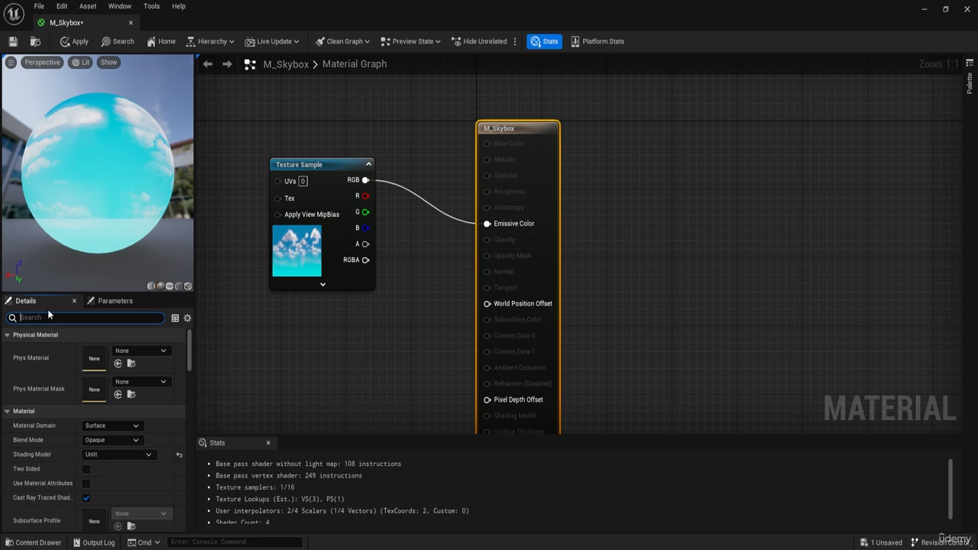
pyautogui.write('shad')
pyautogui.press('BackSpace')
pyautogui.press('BackSpace')
pyautogui.press('BackSpace')
pyautogui.press('BackSpace')
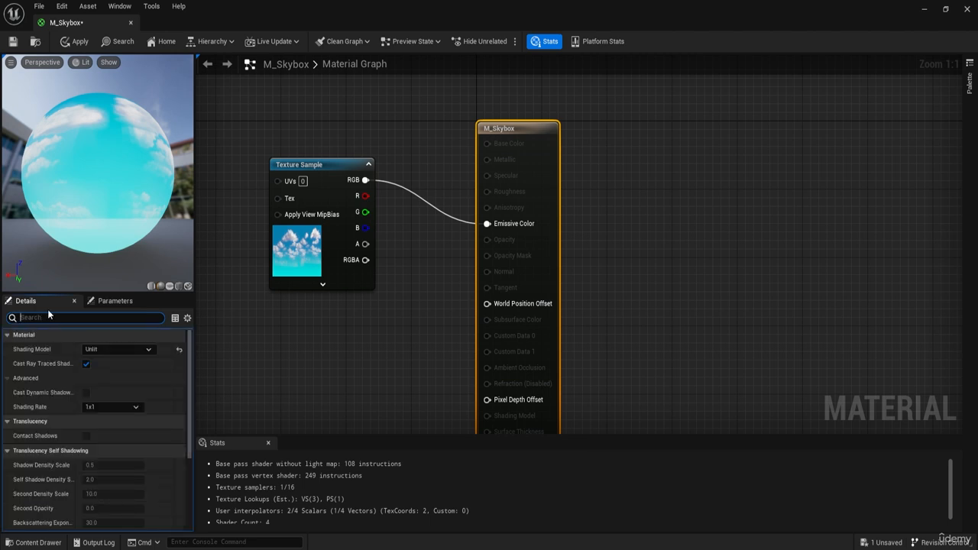
pyautogui.write('two')
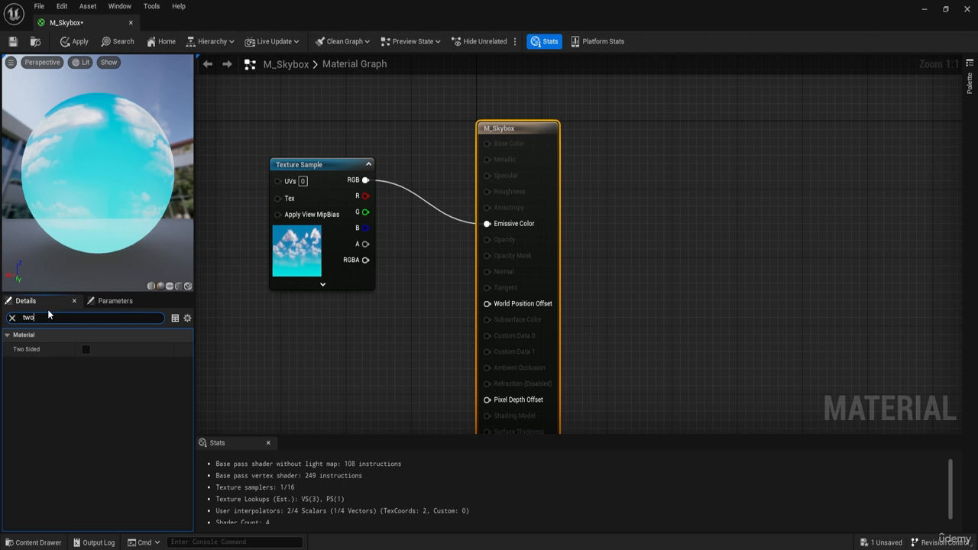
pyautogui.click(85, 349)
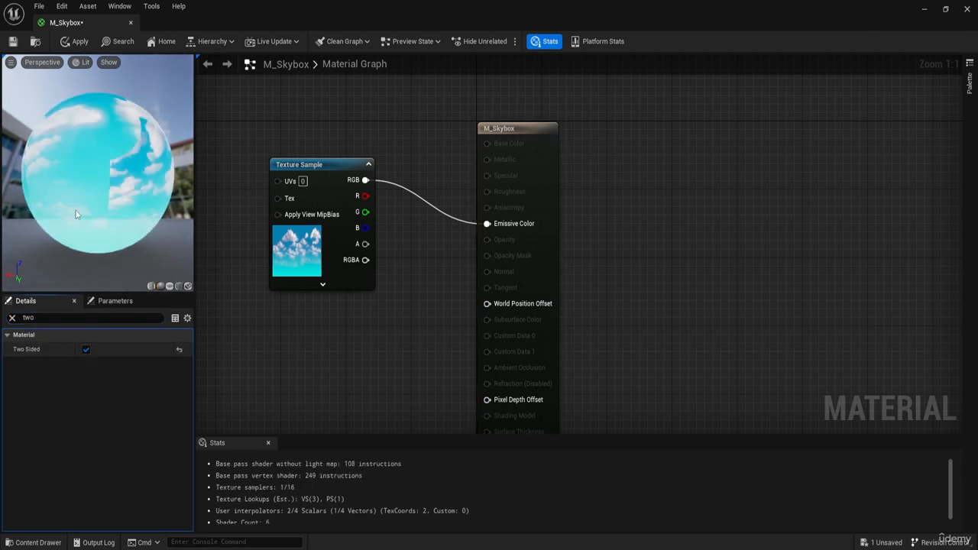
pyautogui.moveTo(78, 214); pyautogui.dragTo(111, 191)
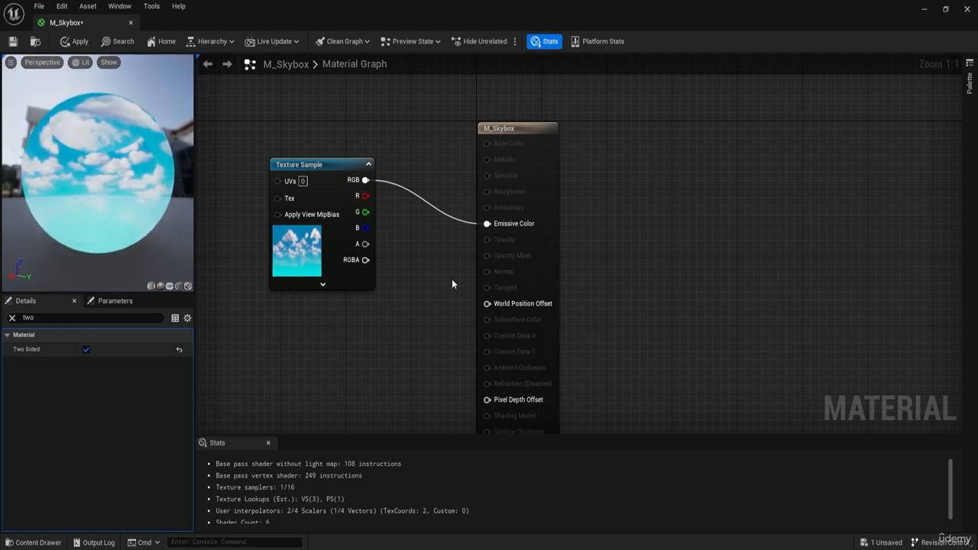
# Step: Look through the material's shadow settings by filtering its details for "shadow", and clear the filter
pyautogui.click(12, 318)
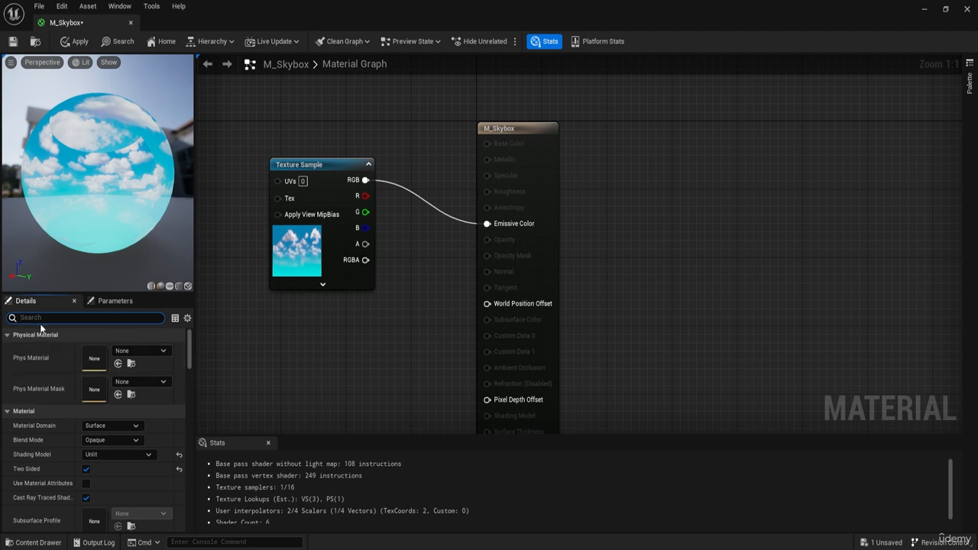
pyautogui.write('shad')
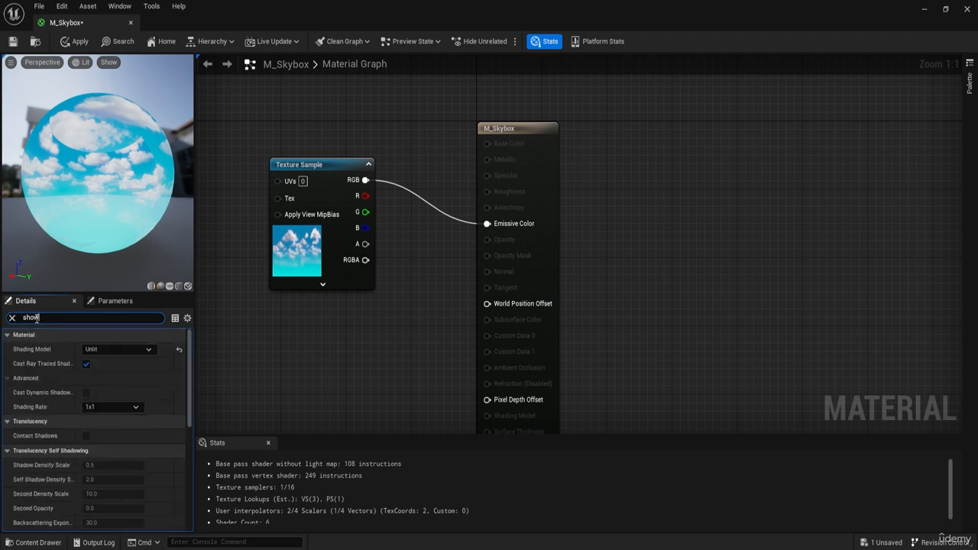
pyautogui.write('a')
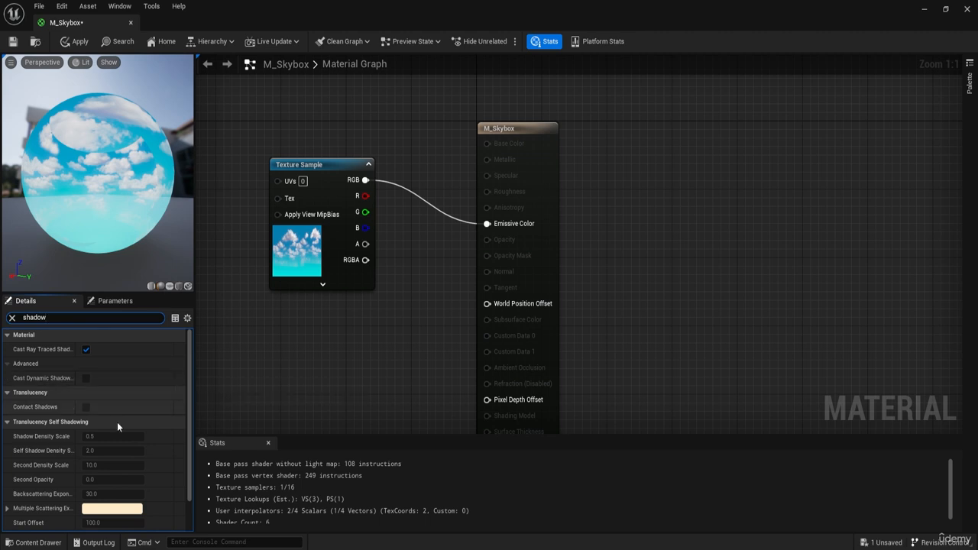
pyautogui.scroll(-2, 35, 463)
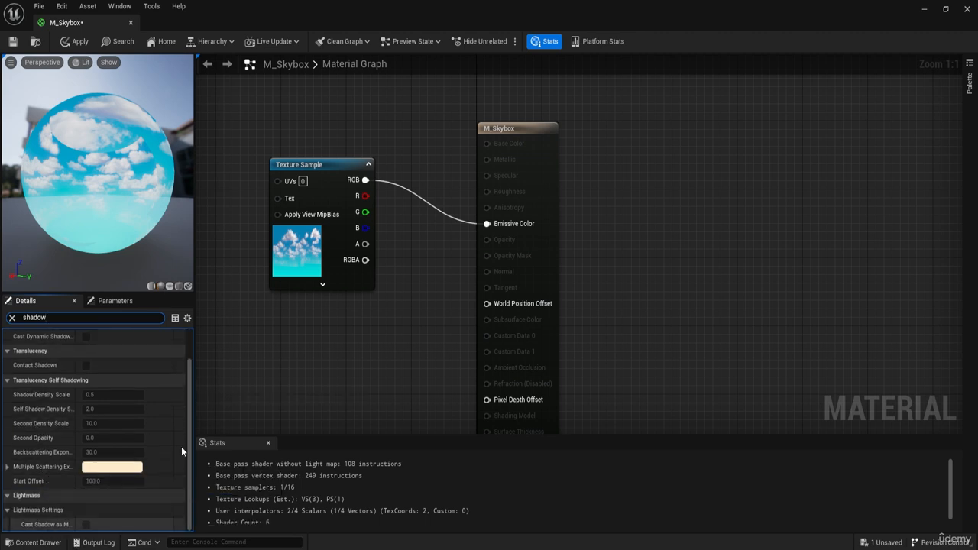
pyautogui.click(11, 320)
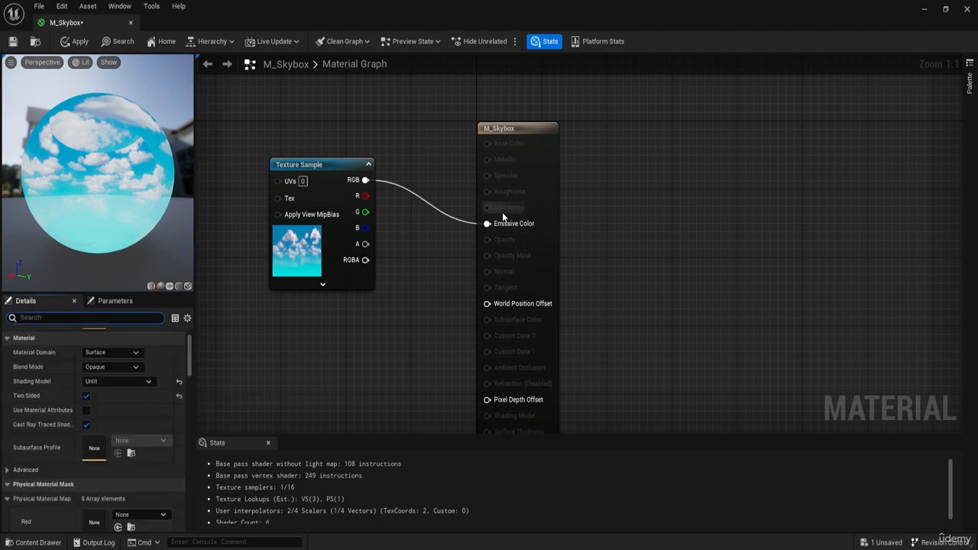
# Step: Save the M_Skybox material and close its editor to return to the HarbourMap level
pyautogui.scroll(-3, 430, 260)
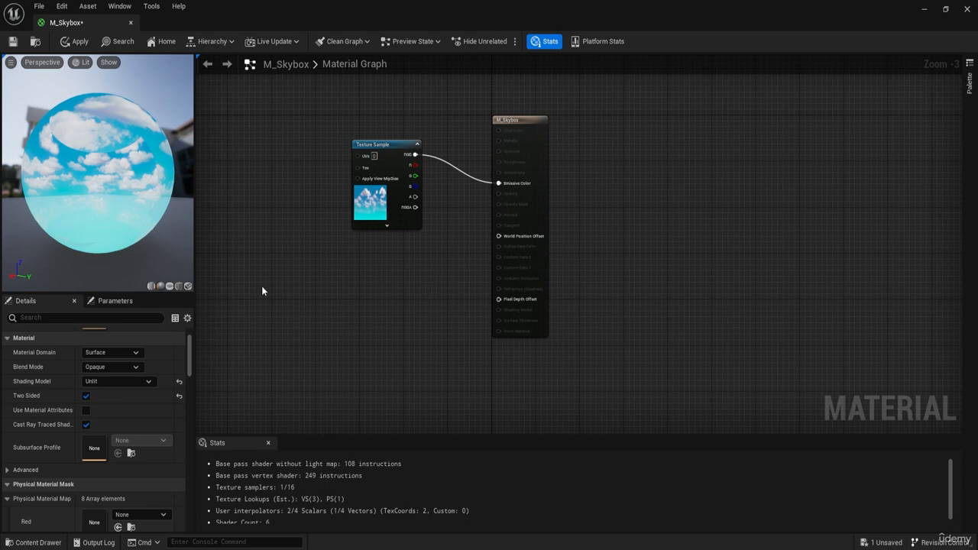
pyautogui.hotkey('ctrl', 's')
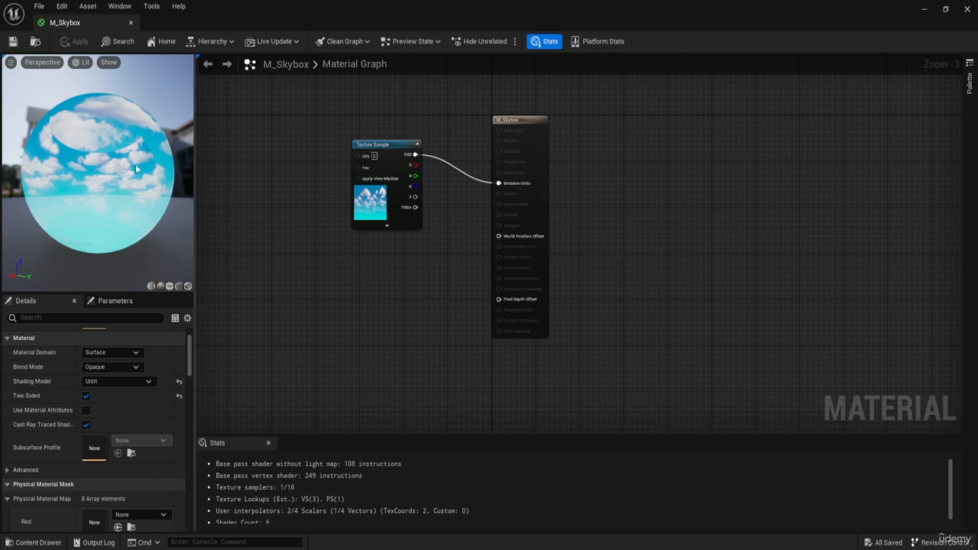
pyautogui.moveTo(135, 164); pyautogui.dragTo(95, 146)
pyautogui.click(968, 9)
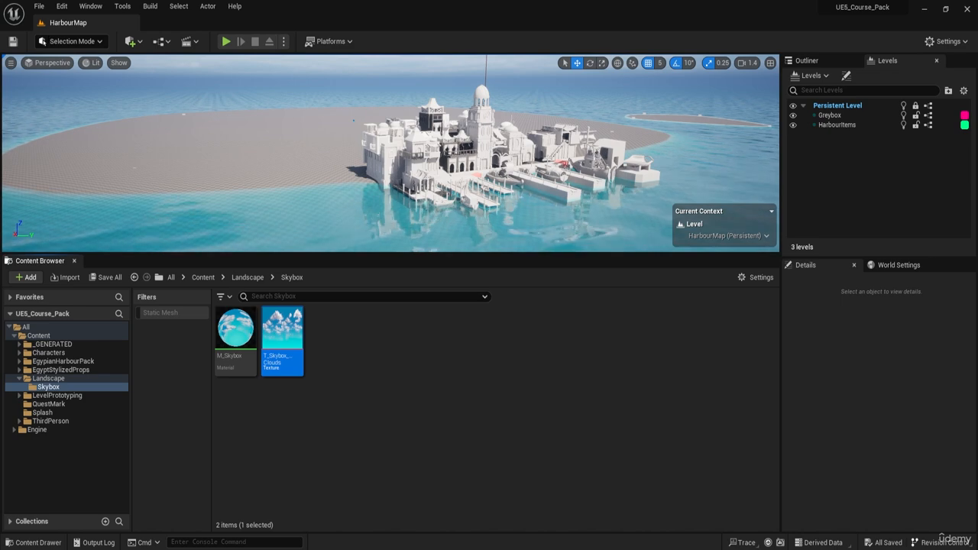
# Step: Unlock the Persistent Level, select the sky sphere in the scene and examine the material assigned to it
pyautogui.moveTo(459, 166)
pyautogui.mouseDown(button='right')
pyautogui.moveTo(481, 139)
pyautogui.moveTo(458, 166)
pyautogui.mouseUp(button='right')
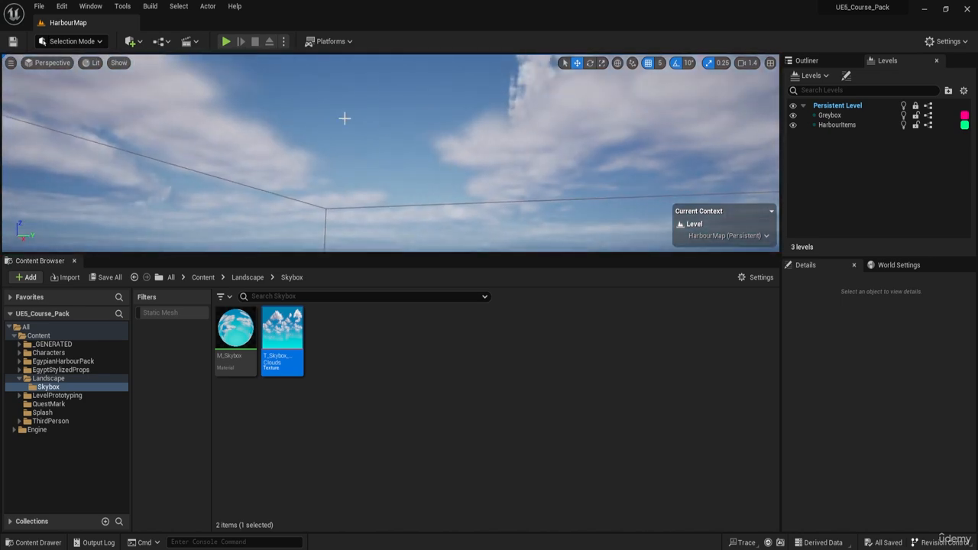
pyautogui.moveTo(344, 118); pyautogui.dragTo(455, 137, button='right')
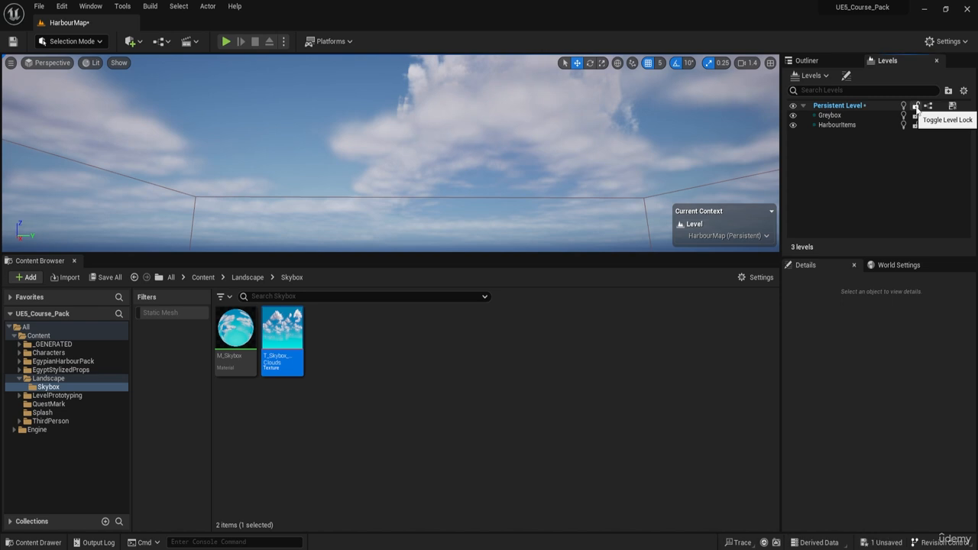
pyautogui.click(341, 96)
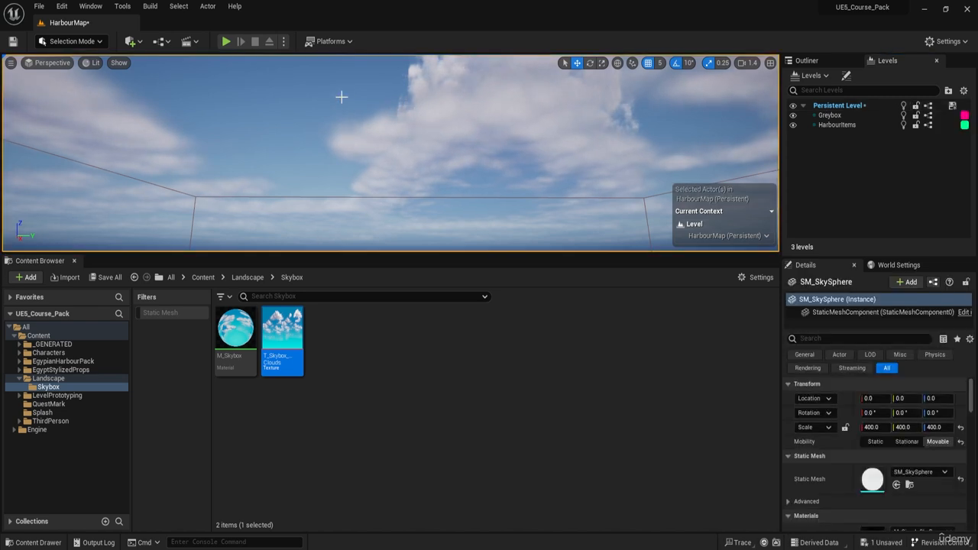
pyautogui.moveTo(410, 110); pyautogui.dragTo(356, 109, button='right')
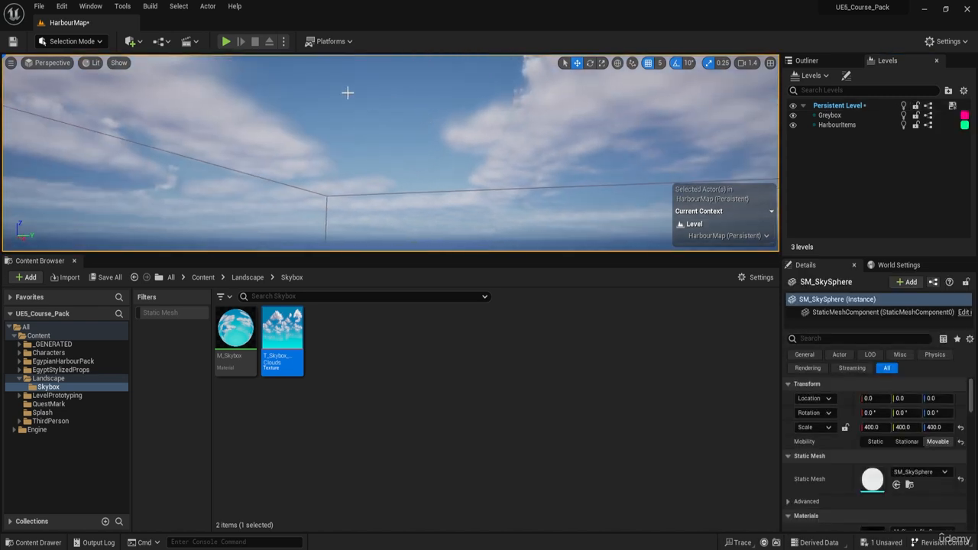
pyautogui.scroll(-2, 841, 444)
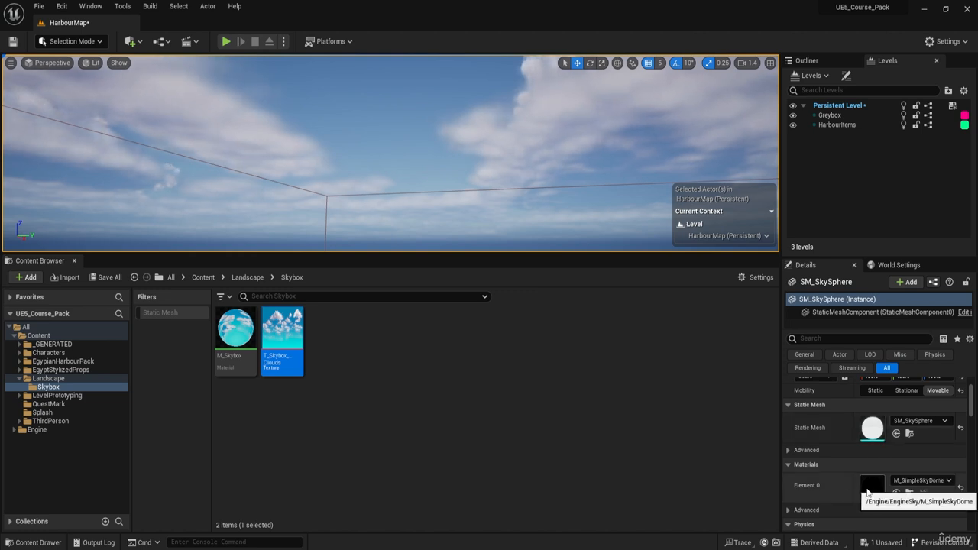
pyautogui.moveTo(504, 165); pyautogui.dragTo(447, 142, button='right')
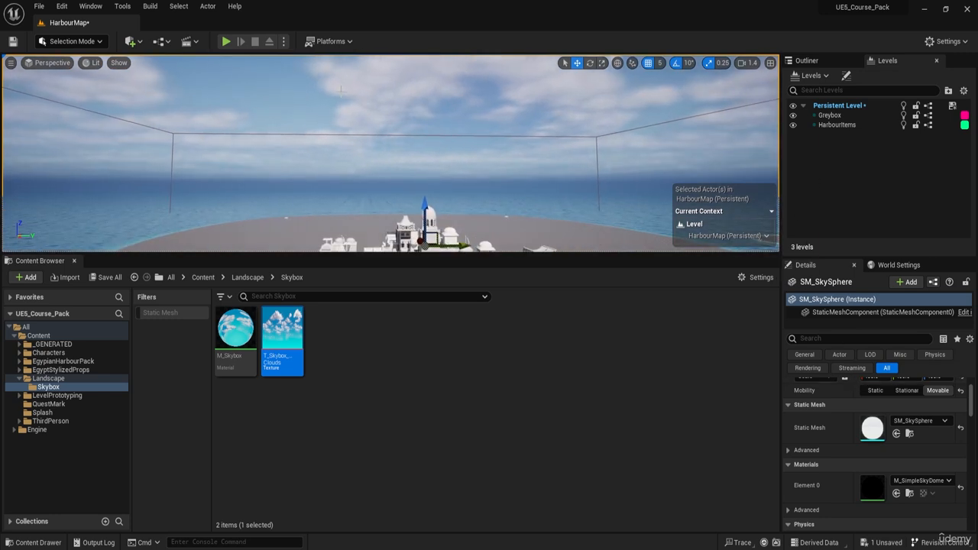
# Step: Find the VolumetricCloud actor in the Lighting folder and delete it from the level
pyautogui.click(807, 60)
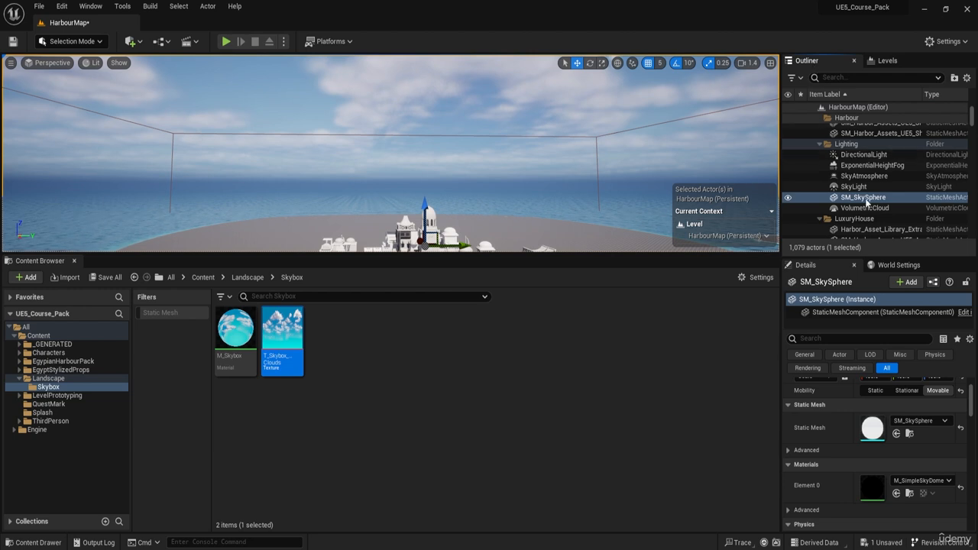
pyautogui.click(861, 199)
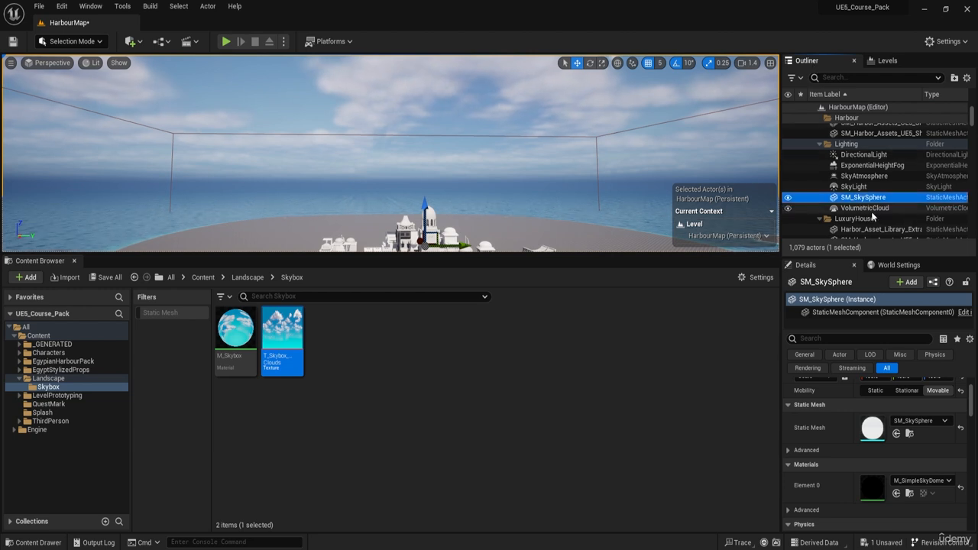
pyautogui.click(869, 211)
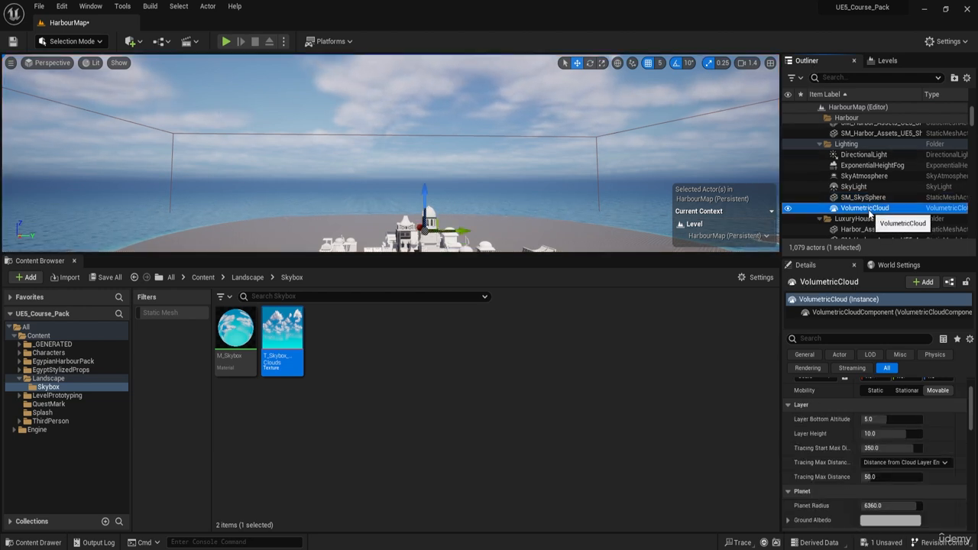
pyautogui.doubleClick(865, 208)
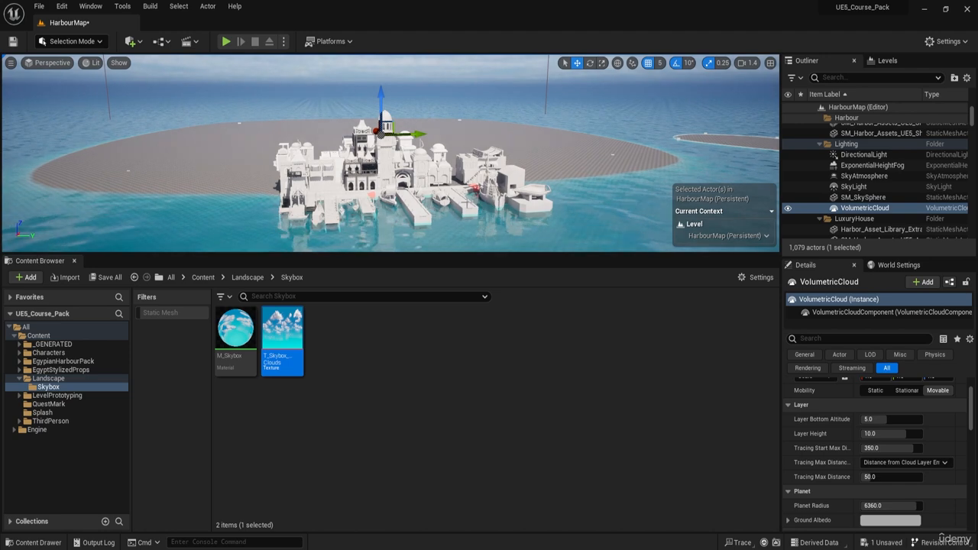
pyautogui.moveTo(322, 233); pyautogui.dragTo(307, 170, button='right')
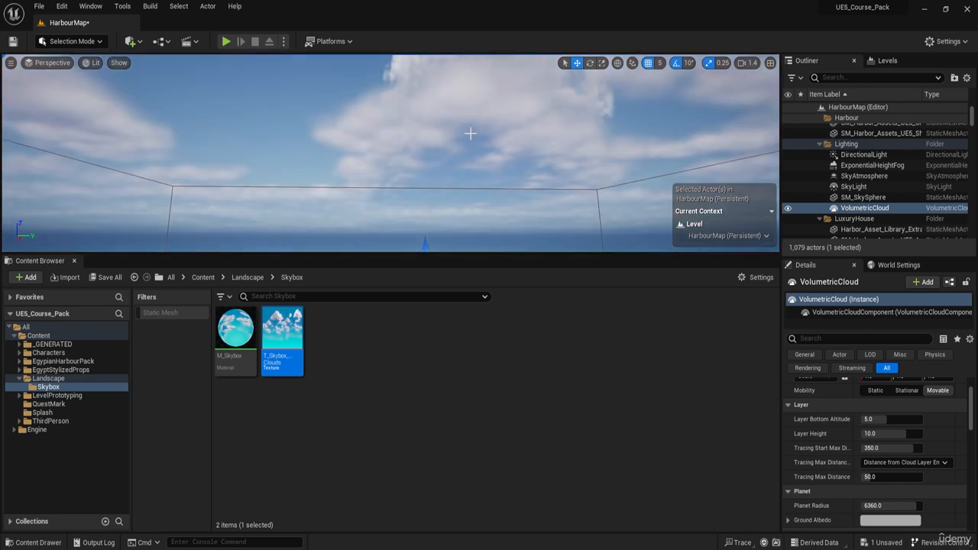
pyautogui.moveTo(470, 133); pyautogui.dragTo(489, 161, button='right')
pyautogui.click(871, 209)
pyautogui.press('Delete')
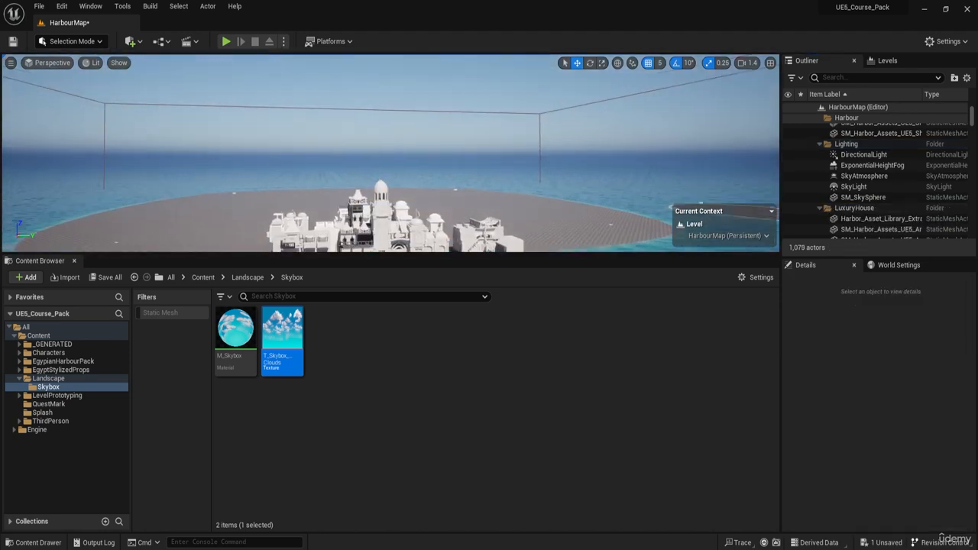
# Step: Inspect the sky sphere, SkyLight and SkyAtmosphere actors, toggling the SkyAtmosphere's visibility off and on to see its effect
pyautogui.click(862, 197)
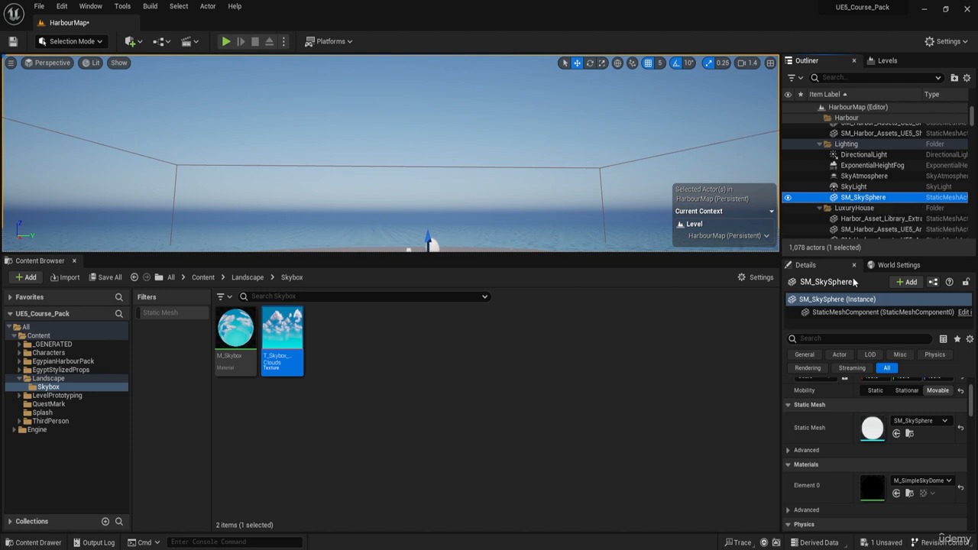
pyautogui.click(867, 191)
pyautogui.press('f')
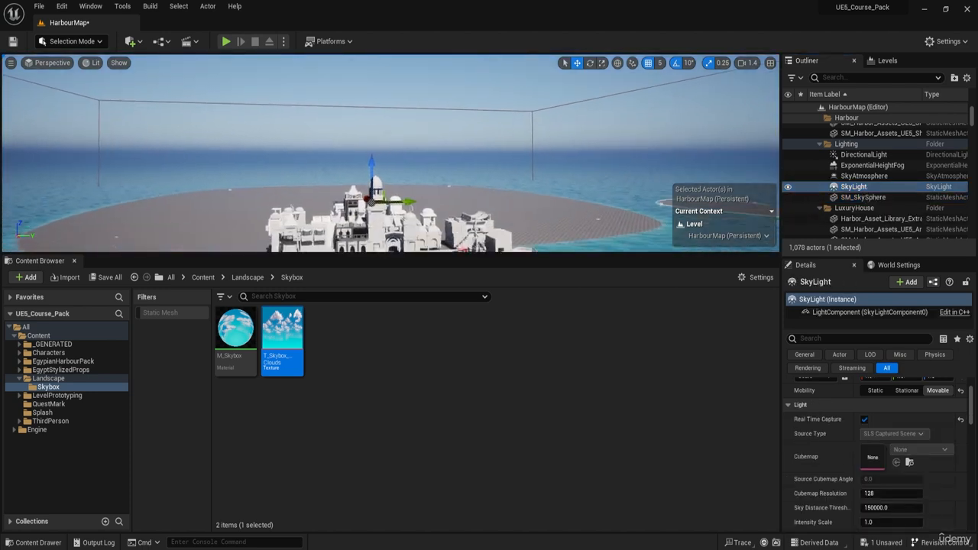
pyautogui.click(863, 176)
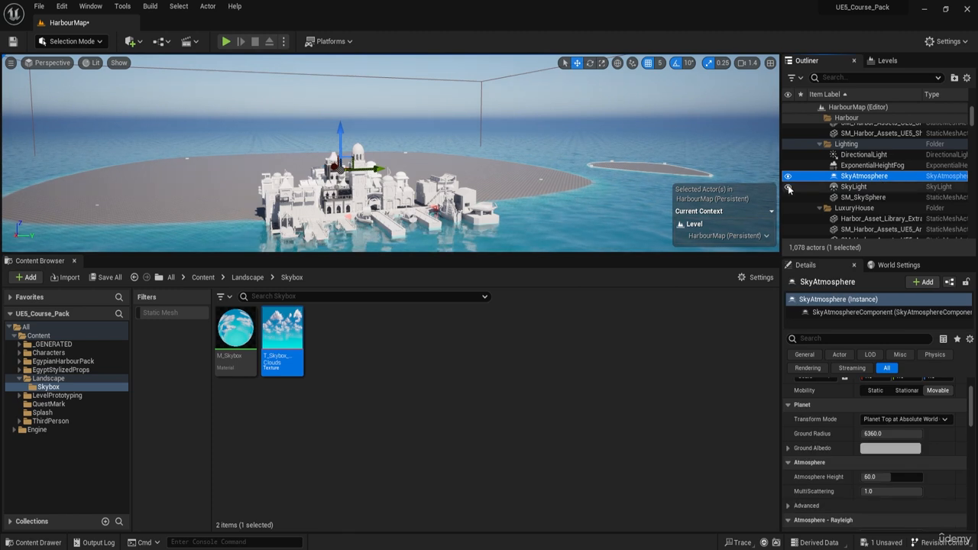
pyautogui.click(788, 176)
pyautogui.click(788, 176)
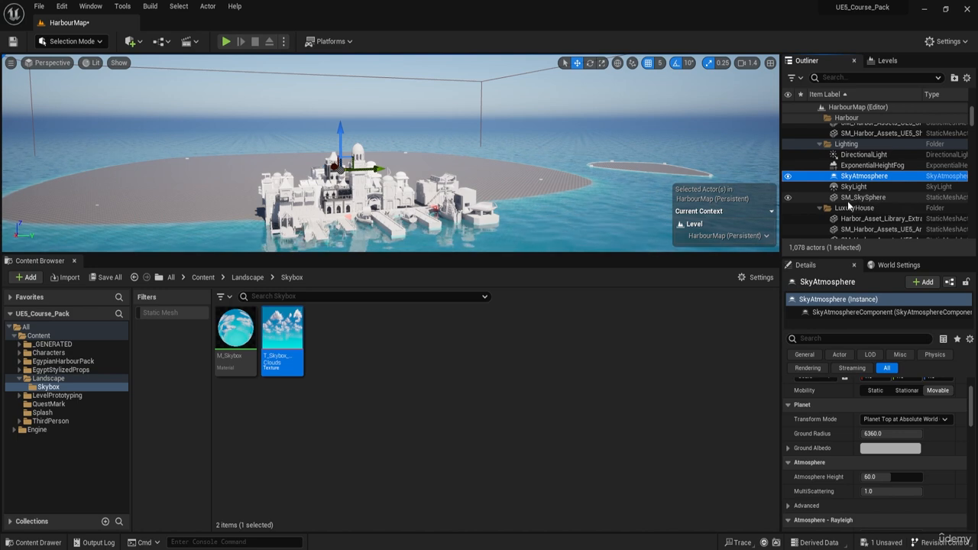
# Step: Try the M_Skybox material on SM_SkySphere and compare the sky with the SkyAtmosphere hidden and shown
pyautogui.click(859, 198)
pyautogui.click(245, 375)
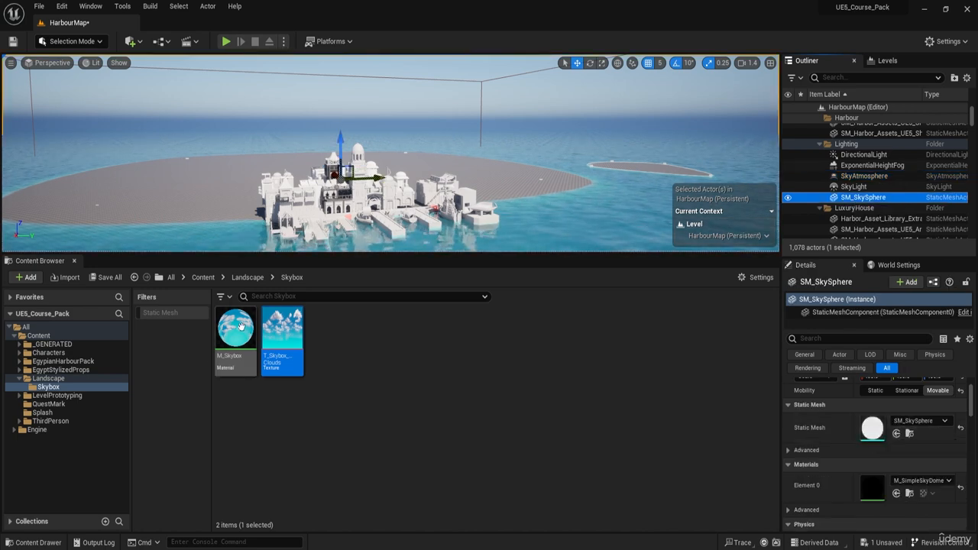
pyautogui.moveTo(244, 374); pyautogui.dragTo(867, 486)
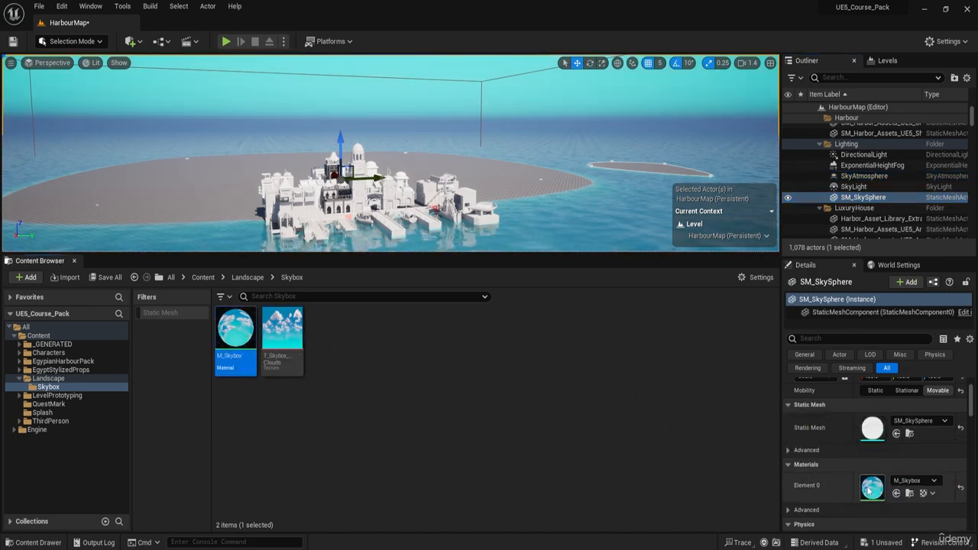
pyautogui.moveTo(384, 155); pyautogui.dragTo(413, 218, button='right')
pyautogui.moveTo(418, 131)
pyautogui.mouseDown(button='right')
pyautogui.moveTo(451, 153)
pyautogui.moveTo(466, 137)
pyautogui.moveTo(418, 130)
pyautogui.mouseUp(button='right')
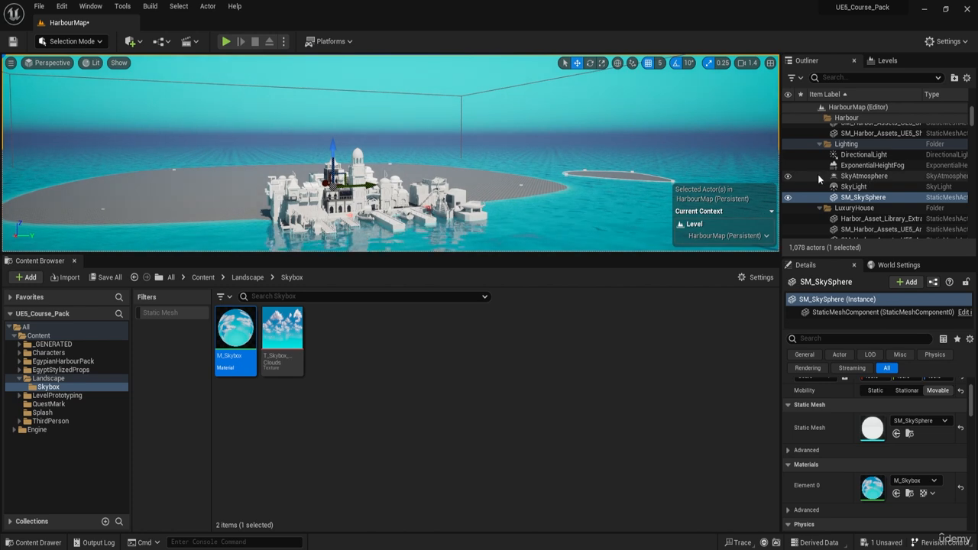
pyautogui.click(791, 176)
pyautogui.click(791, 176)
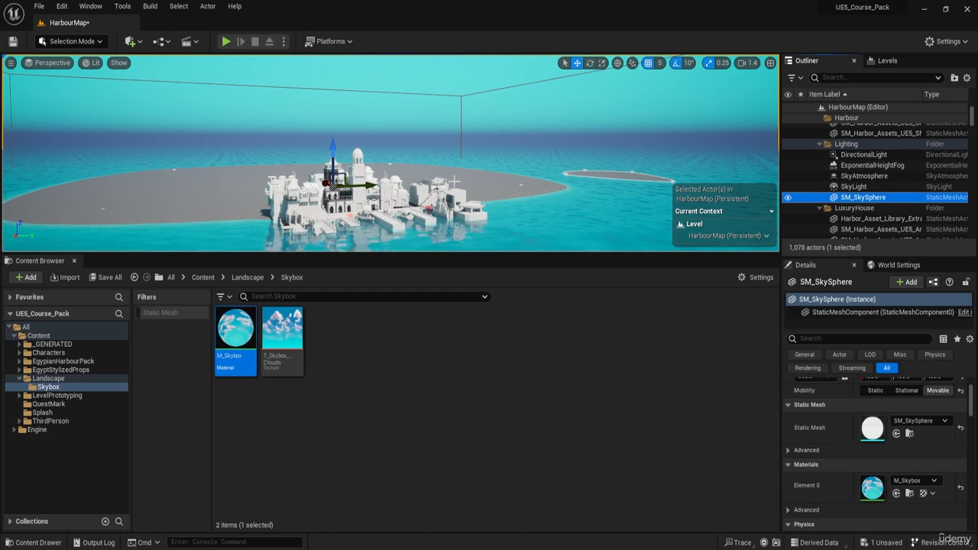
# Step: Undo the assignment of the M_Skybox material to the existing sky sphere
pyautogui.hotkey('ctrl', 'z')
pyautogui.hotkey('ctrl', 'z')
pyautogui.hotkey('ctrl', 'z')
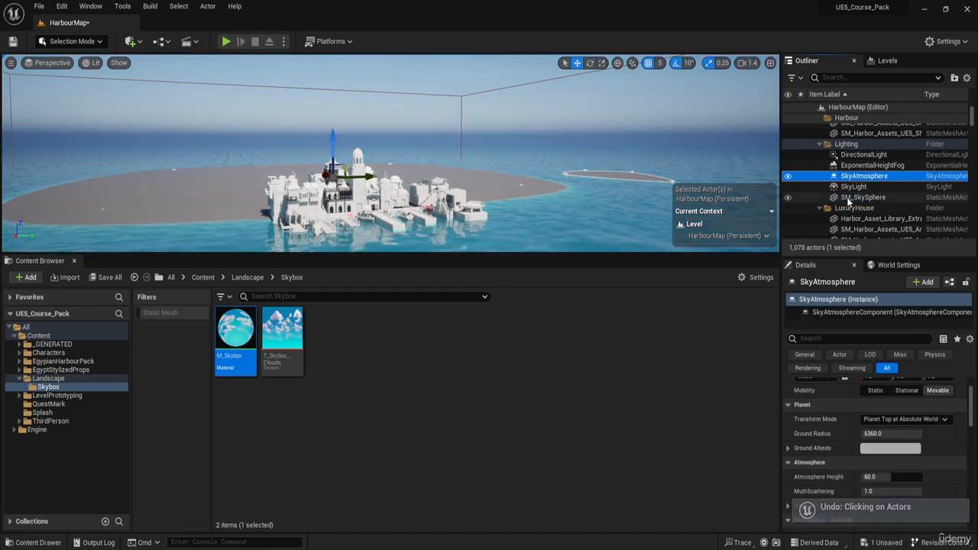
# Step: Delete the SM_SkySphere and SkyAtmosphere actors from the Lighting folder
pyautogui.click(849, 198)
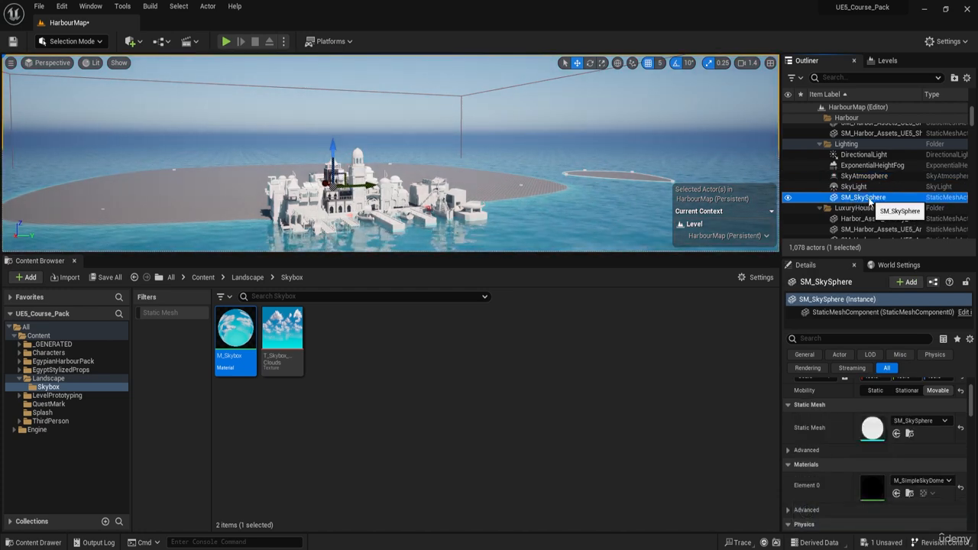
pyautogui.press('Delete')
pyautogui.click(856, 177)
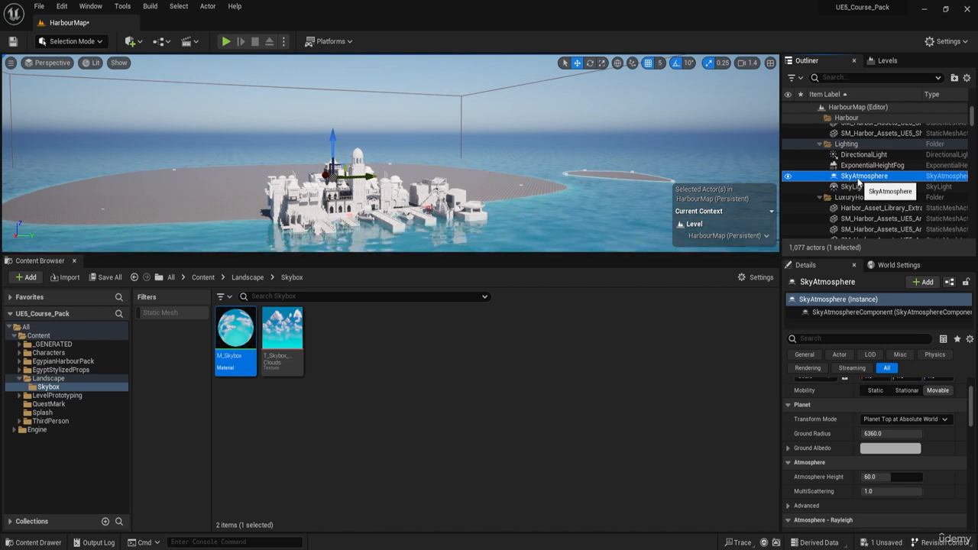
pyautogui.moveTo(451, 236); pyautogui.dragTo(452, 160, button='right')
pyautogui.press('f')
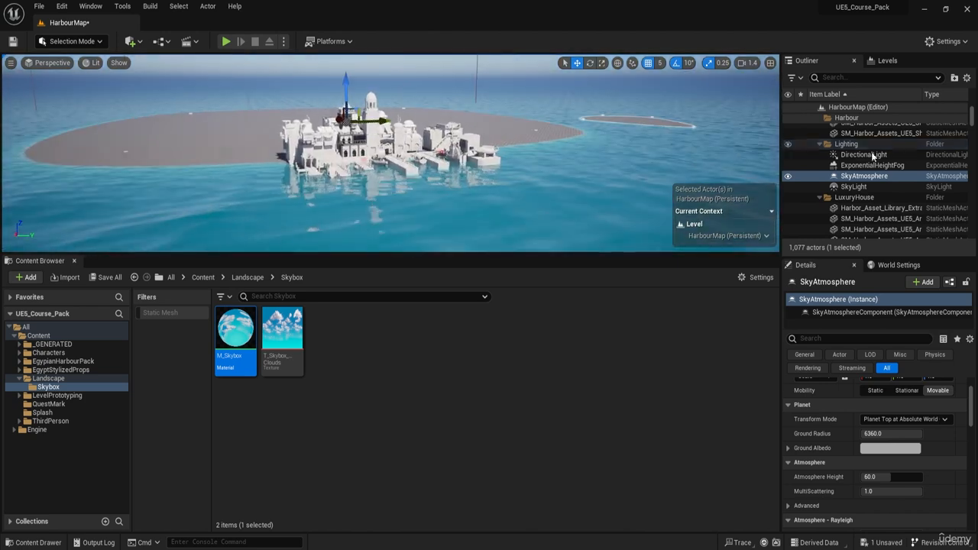
pyautogui.press('Delete')
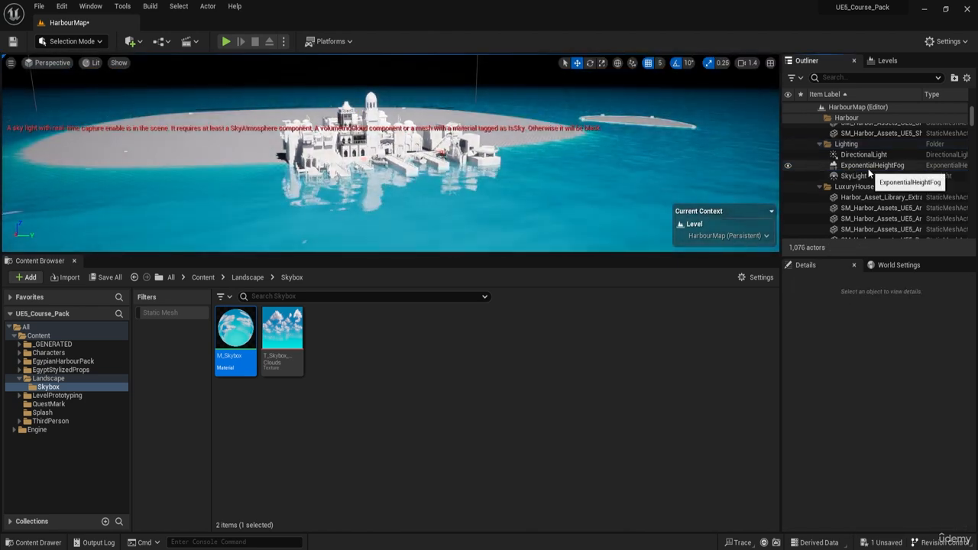
# Step: Review the settings of the remaining ExponentialHeightFog, DirectionalLight and SkyLight actors
pyautogui.click(863, 168)
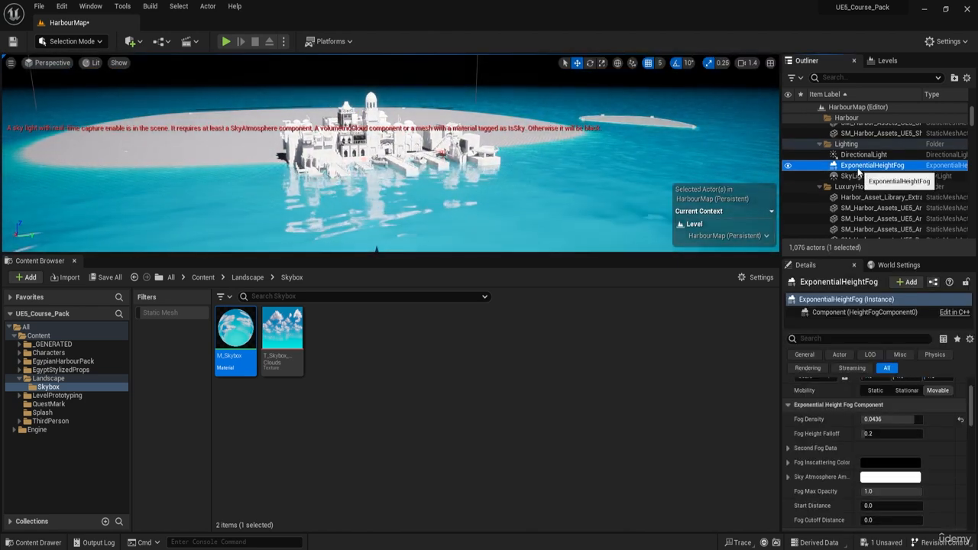
pyautogui.click(862, 155)
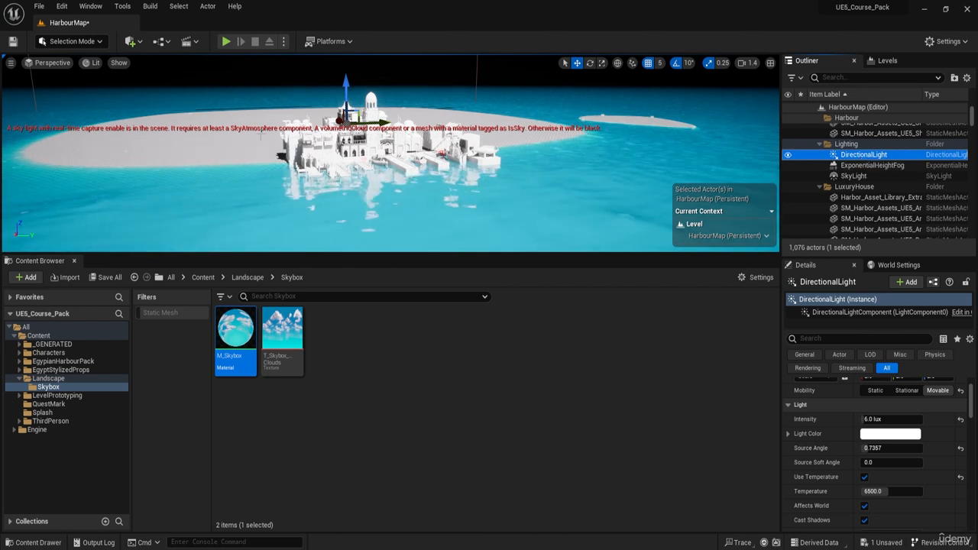
pyautogui.click(848, 175)
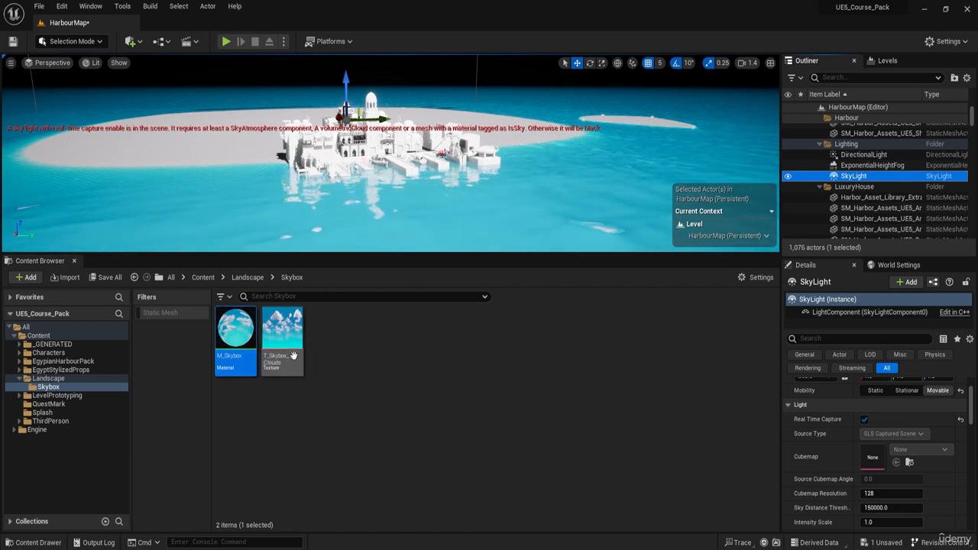
# Step: Place a basic Sphere shape in the harbour and focus the view on it
pyautogui.click(131, 42)
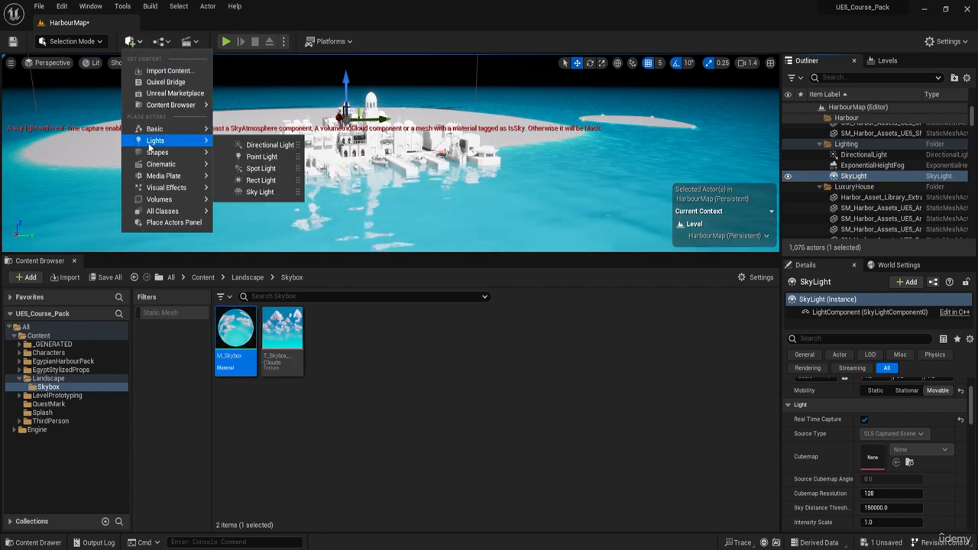
pyautogui.moveTo(178, 152)
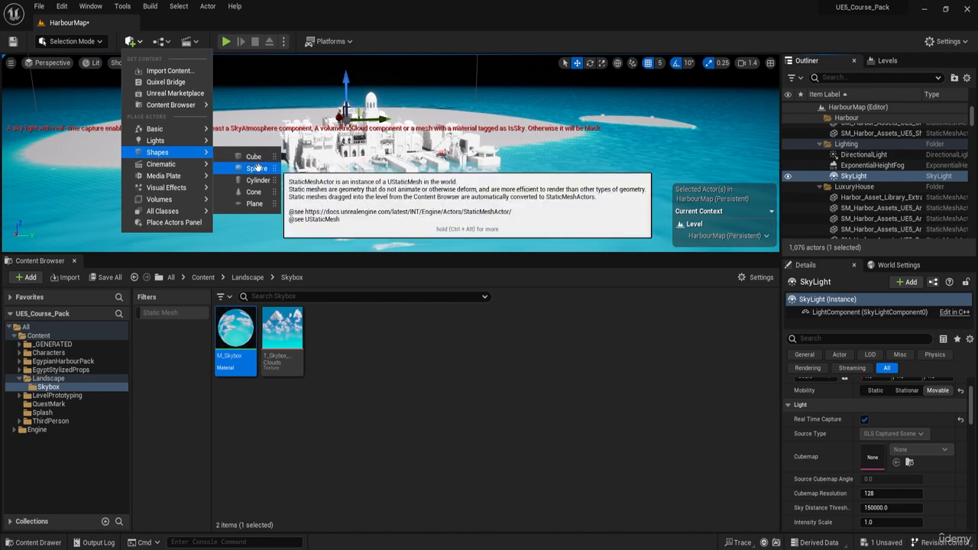
pyautogui.moveTo(254, 167); pyautogui.dragTo(390, 159)
pyautogui.press('f')
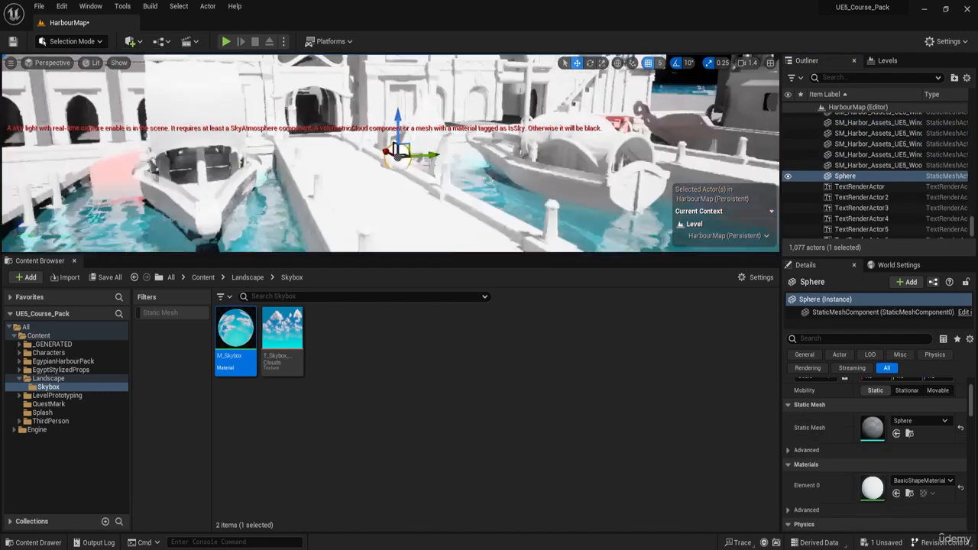
# Step: Scale the new sphere uniformly to 9.0 on all three axes
pyautogui.moveTo(390, 152); pyautogui.dragTo(351, 191, button='right')
pyautogui.moveTo(419, 125); pyautogui.dragTo(416, 65)
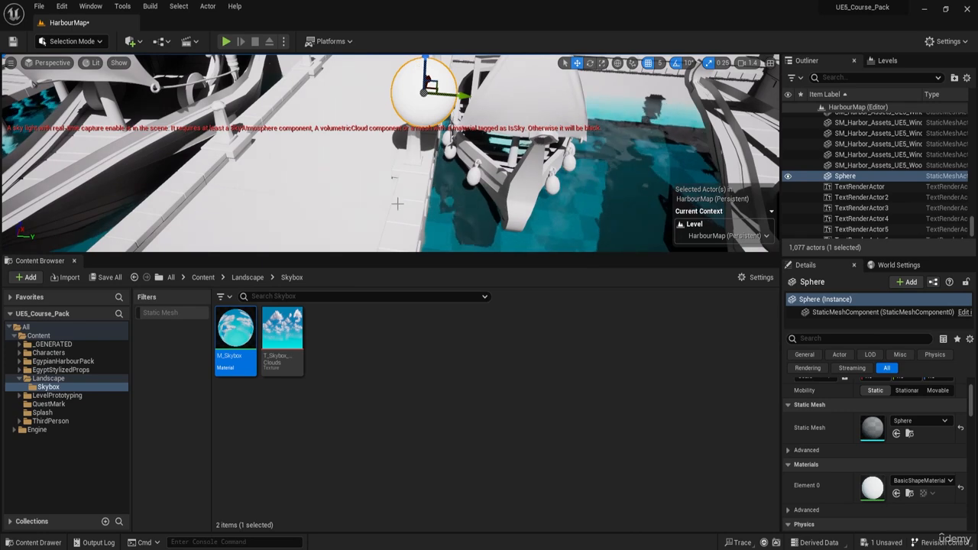
pyautogui.moveTo(397, 203); pyautogui.dragTo(395, 182, button='right')
pyautogui.press('e')
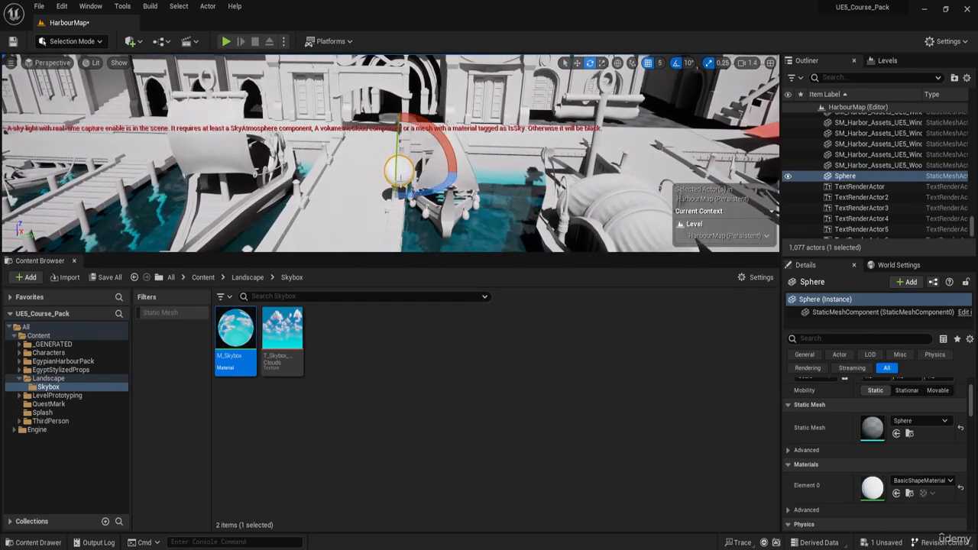
pyautogui.press('r')
pyautogui.moveTo(399, 172); pyautogui.dragTo(480, 127)
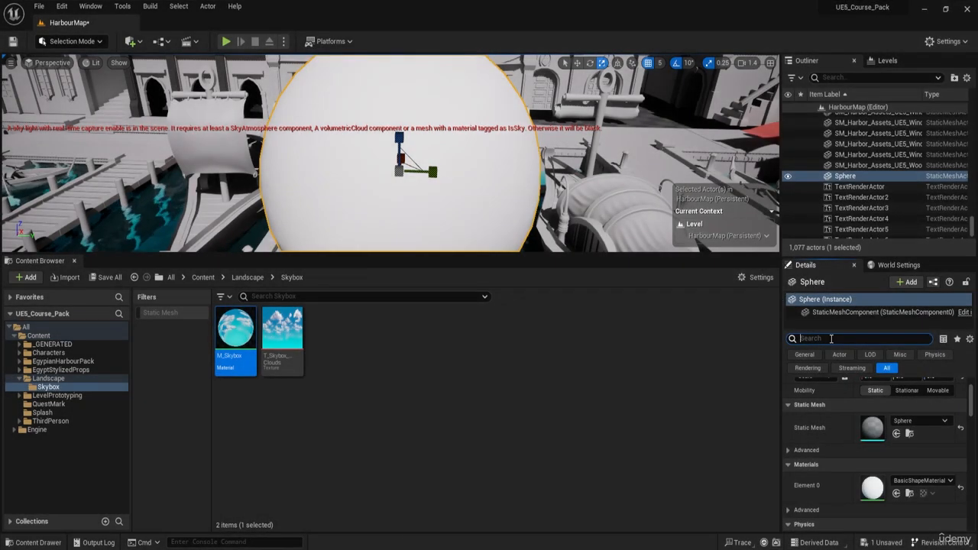
# Step: Filter the sphere's details for "shadow" and turn off Cast Shadow
pyautogui.click(830, 339)
pyautogui.write('shadow')
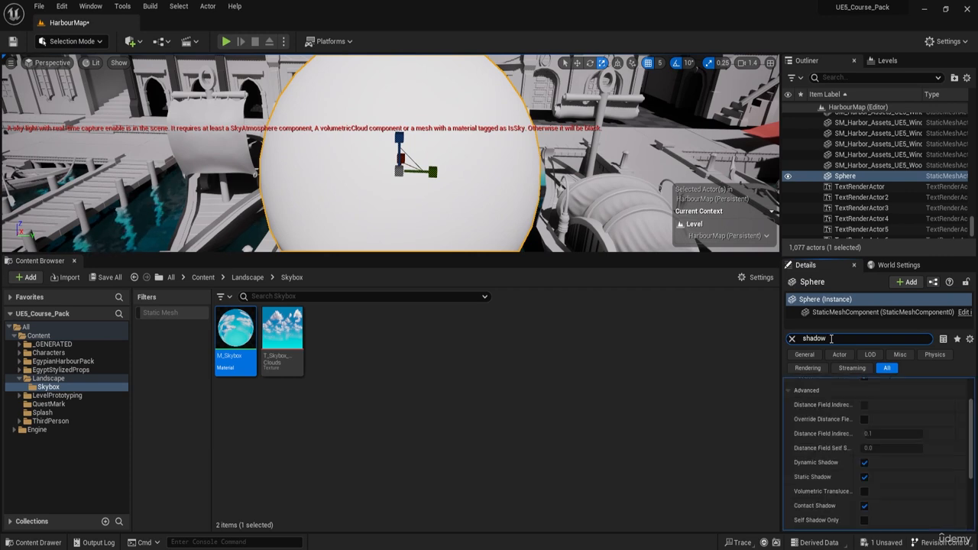
pyautogui.scroll(2, 836, 481)
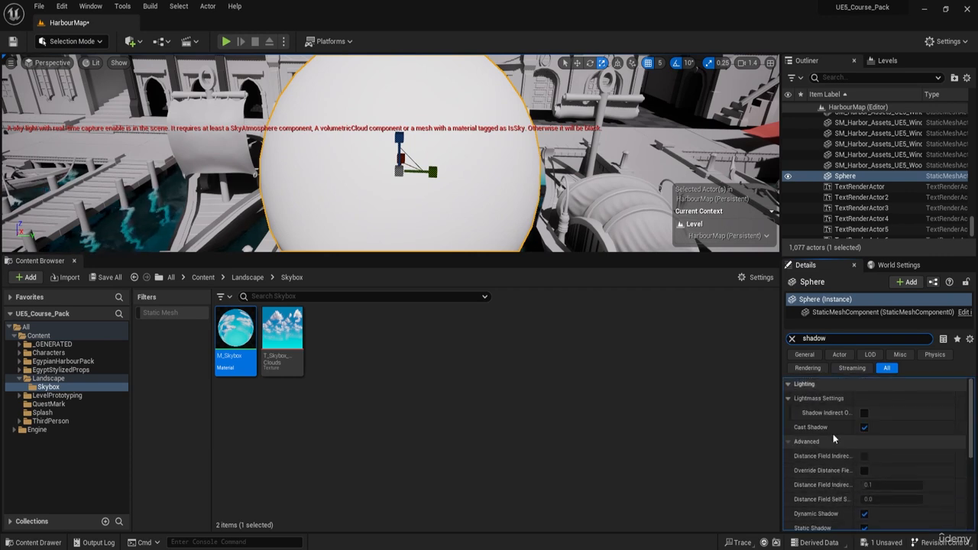
pyautogui.scroll(-5, 855, 487)
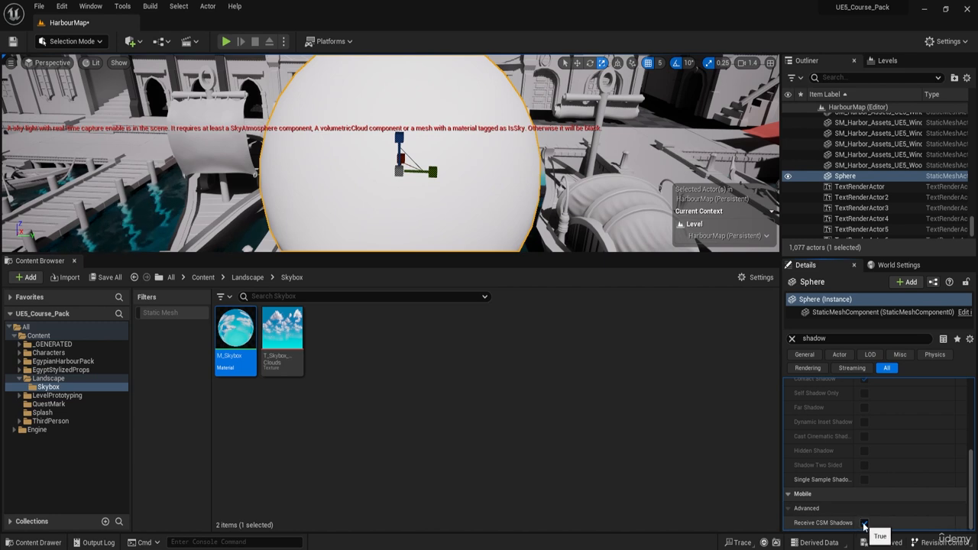
pyautogui.scroll(5, 856, 493)
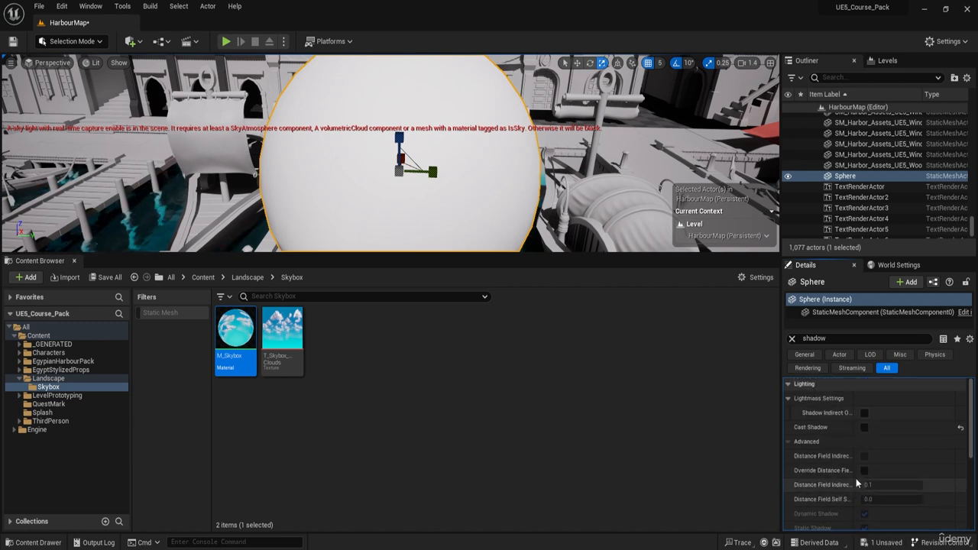
# Step: Filter the sphere's details for "coll" and set its Collision Presets to NoCollision
pyautogui.click(792, 339)
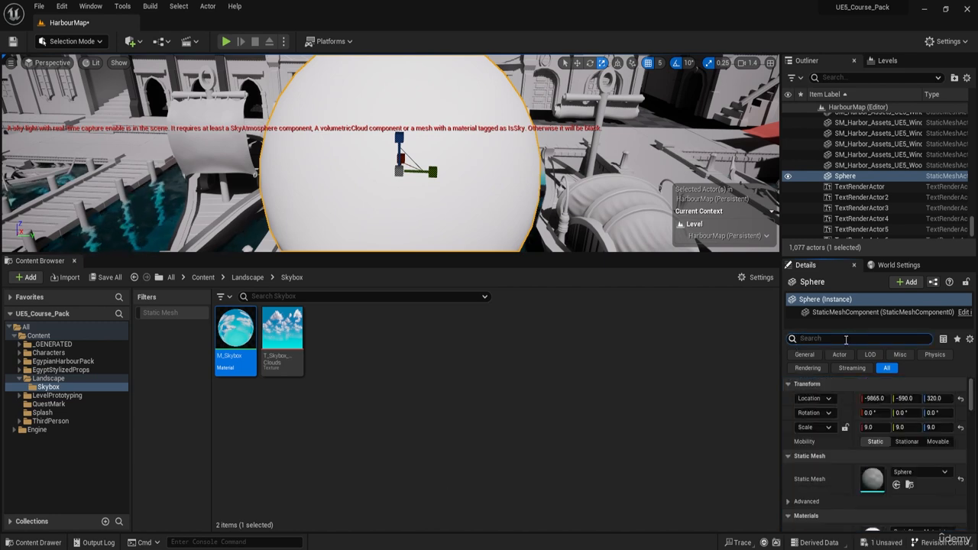
pyautogui.write('coll')
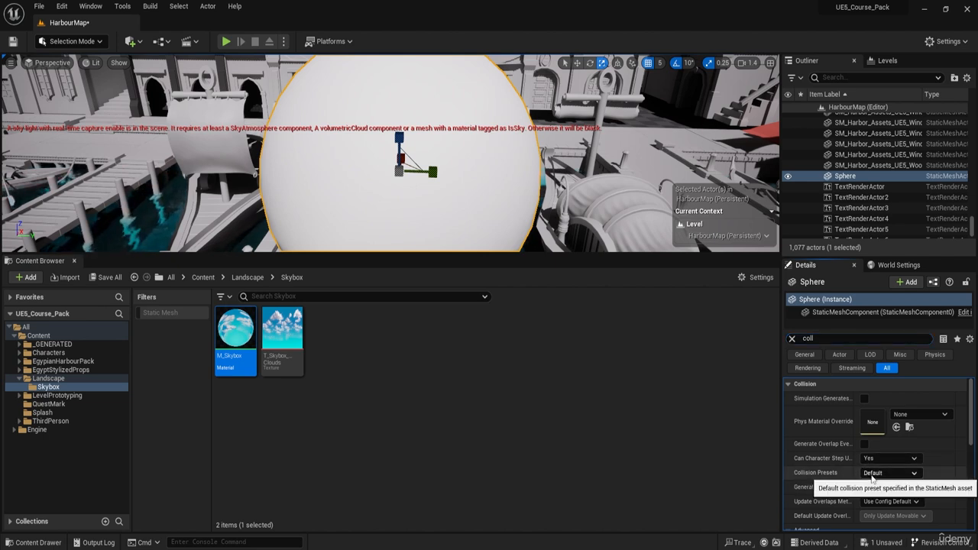
pyautogui.click(872, 474)
pyautogui.click(909, 279)
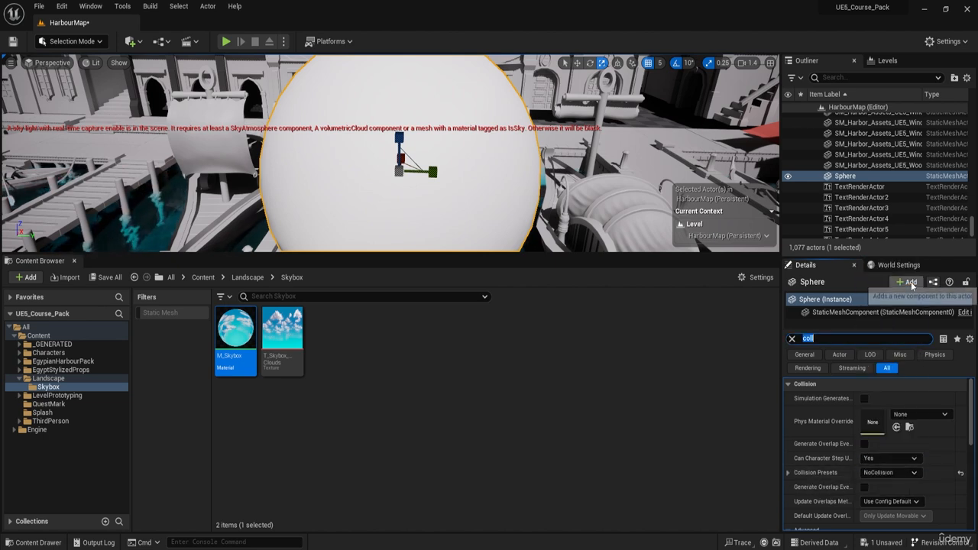
# Step: Clear the details filter and apply the M_Skybox material to the sphere
pyautogui.click(792, 338)
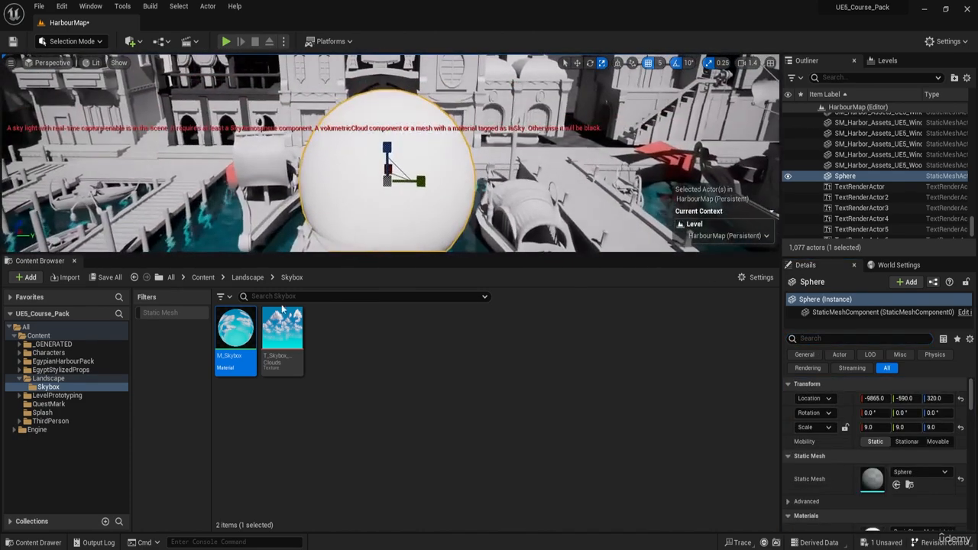
pyautogui.moveTo(235, 328); pyautogui.dragTo(353, 197)
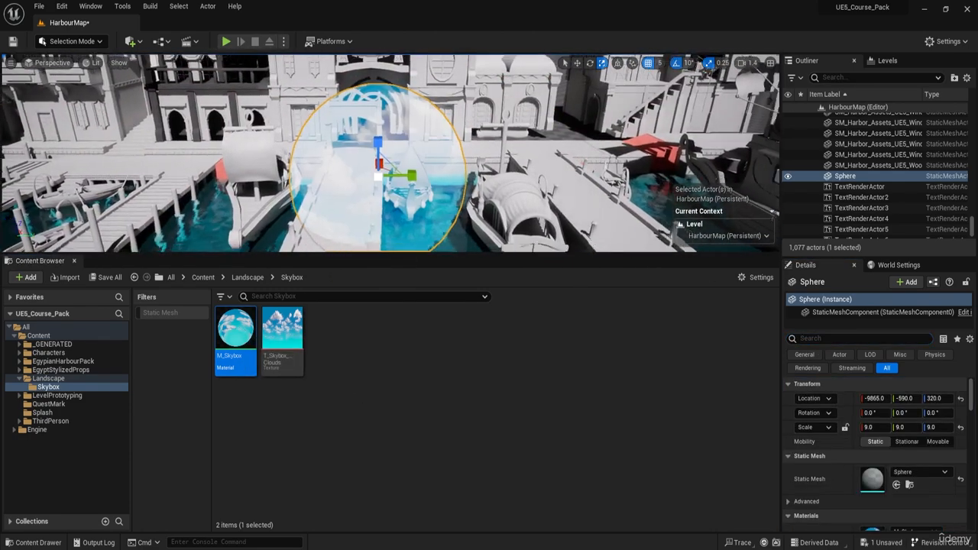
pyautogui.moveTo(417, 158); pyautogui.dragTo(393, 158, button='right')
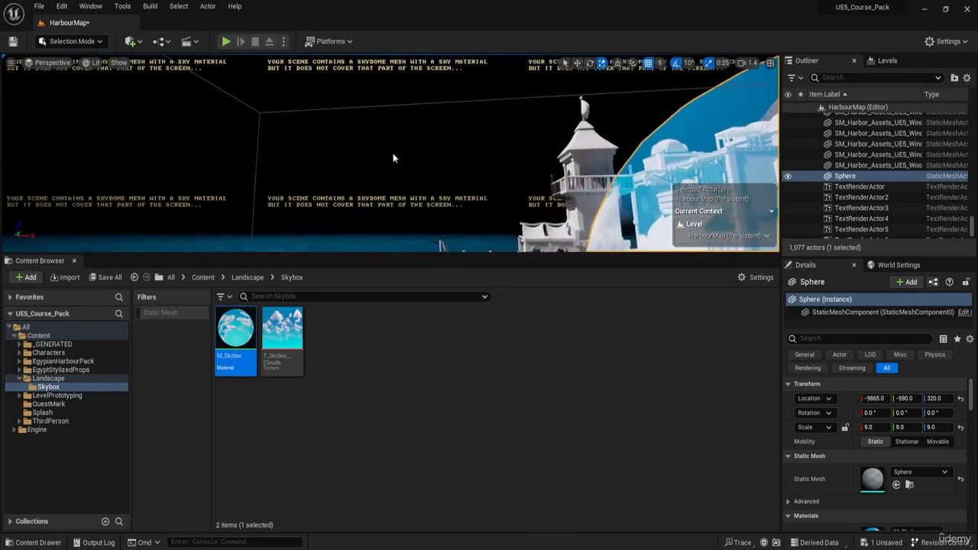
pyautogui.moveTo(266, 177); pyautogui.dragTo(428, 175, button='right')
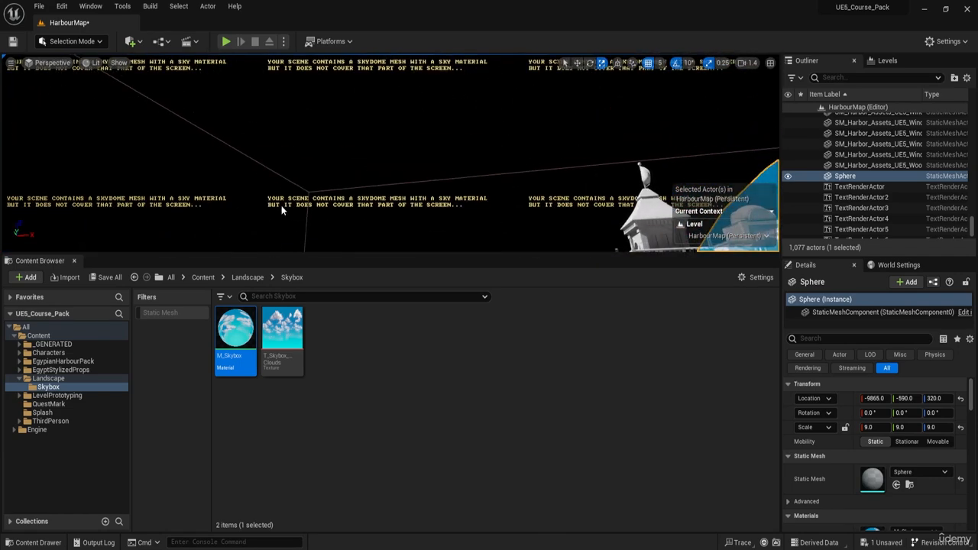
pyautogui.moveTo(281, 210); pyautogui.dragTo(363, 248, button='right')
pyautogui.press('f')
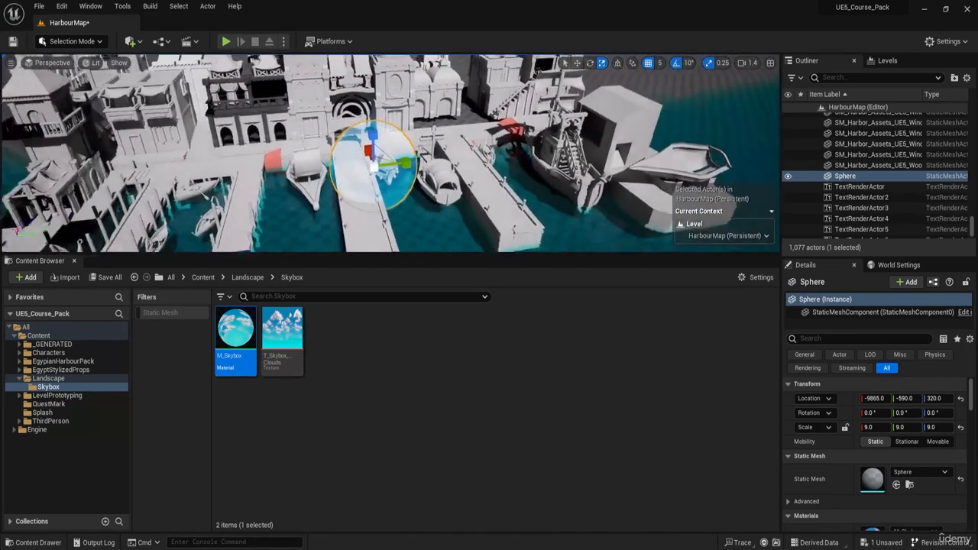
# Step: Reset the sphere's scale, lock its proportions and set a uniform scale of 10000 so it encloses the harbour
pyautogui.click(857, 177)
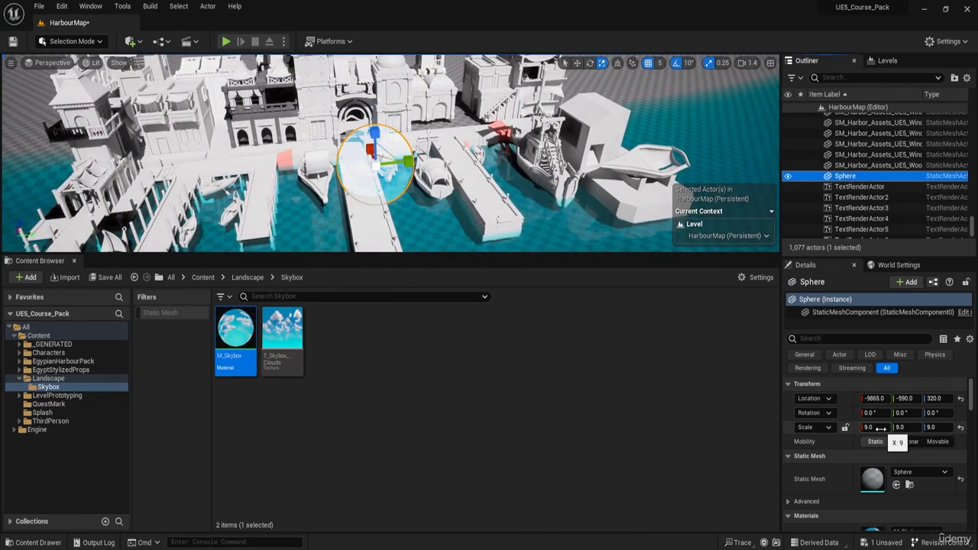
pyautogui.click(961, 427)
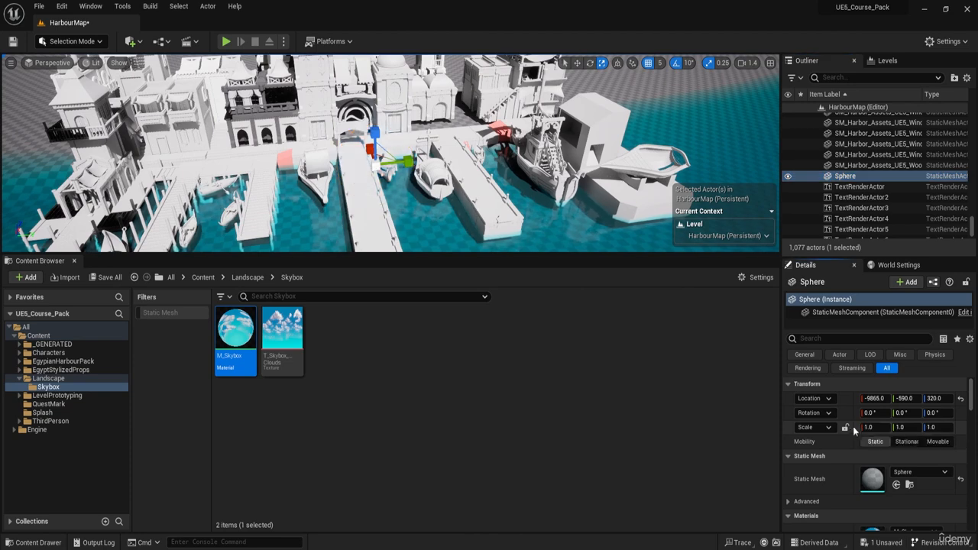
pyautogui.click(845, 428)
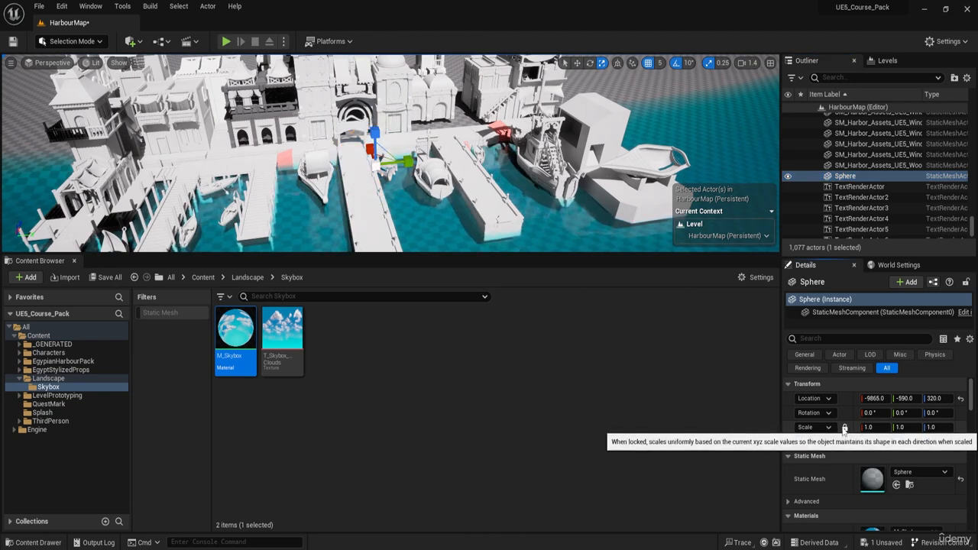
pyautogui.click(877, 429)
pyautogui.write('1')
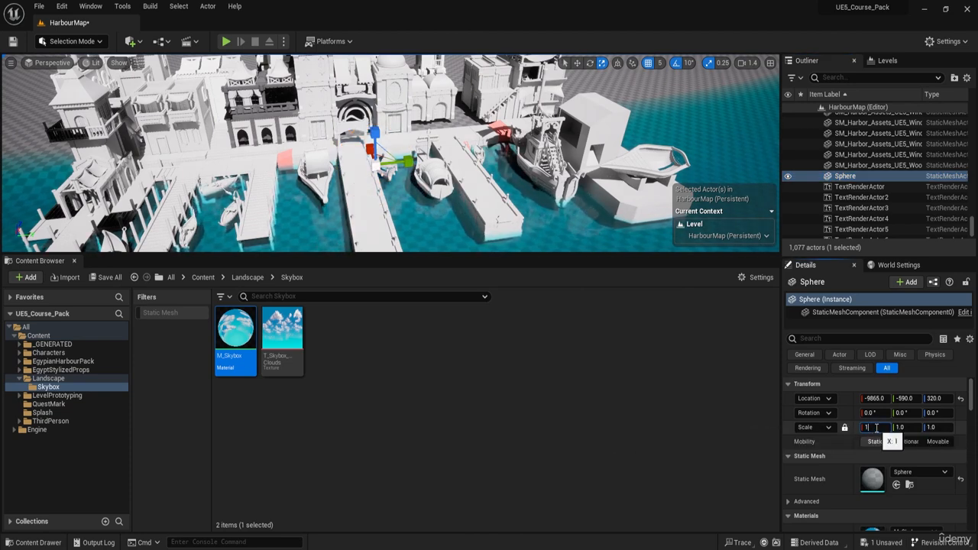
pyautogui.write('0000.0')
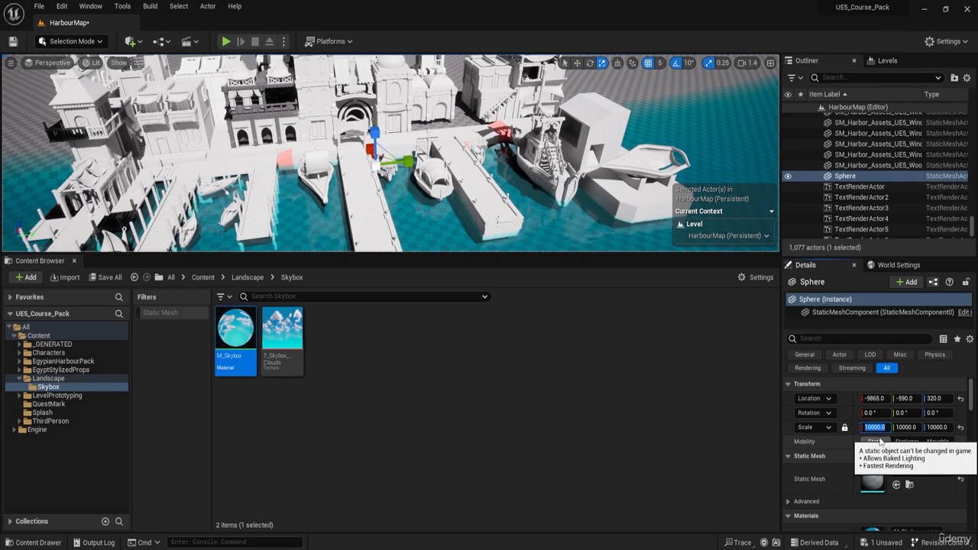
pyautogui.moveTo(550, 198); pyautogui.dragTo(509, 171, button='right')
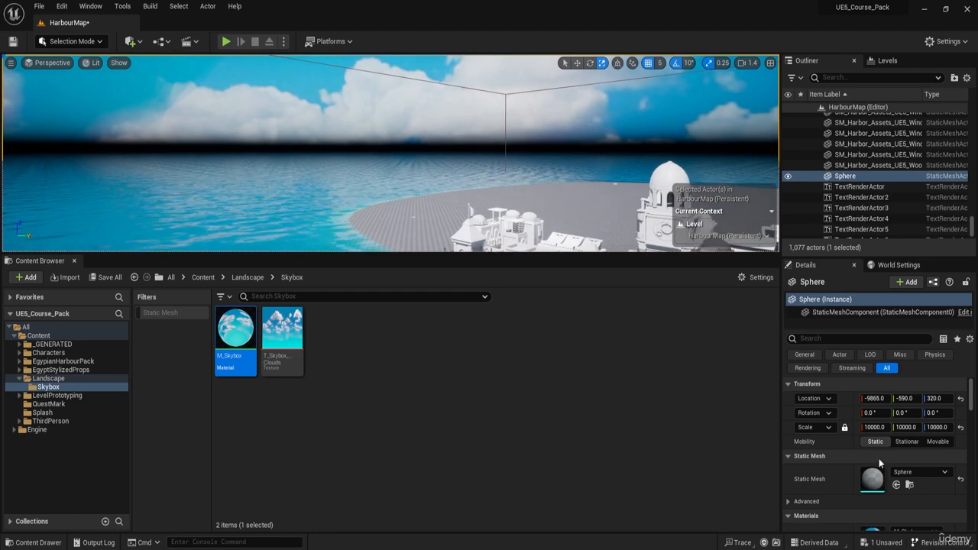
pyautogui.moveTo(664, 184); pyautogui.dragTo(502, 76, button='right')
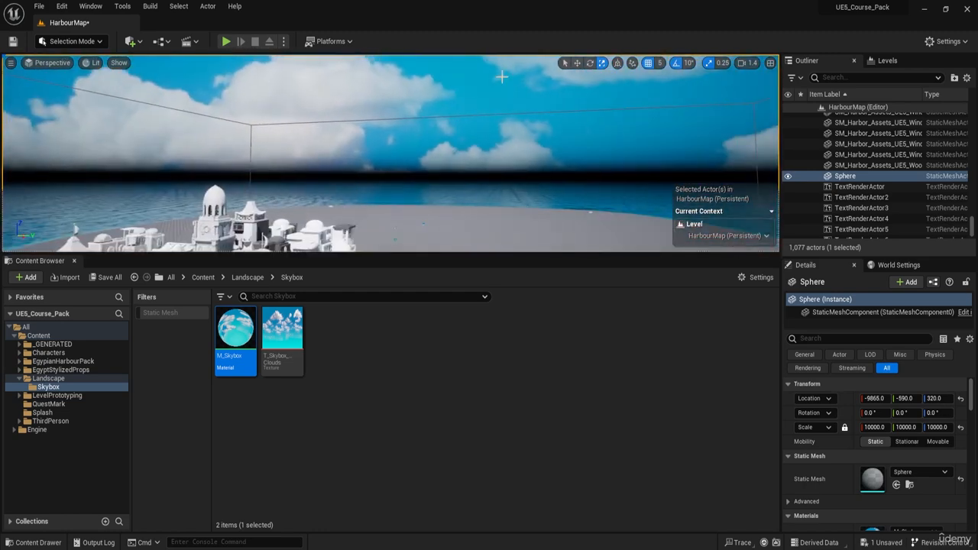
pyautogui.moveTo(466, 184); pyautogui.dragTo(428, 199, button='right')
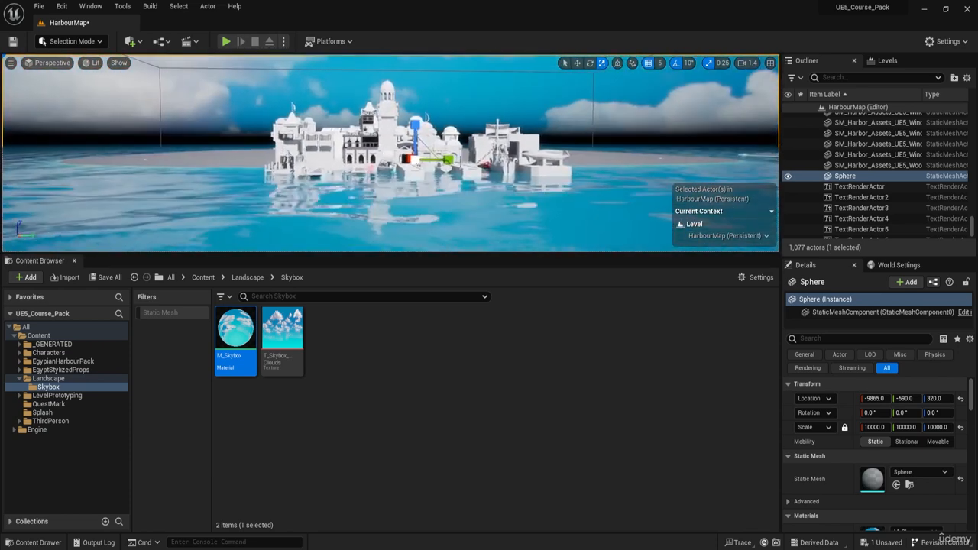
# Step: Try uniform scales of 20000 and 80000 on the sky sphere and move it slightly upward
pyautogui.click(930, 427)
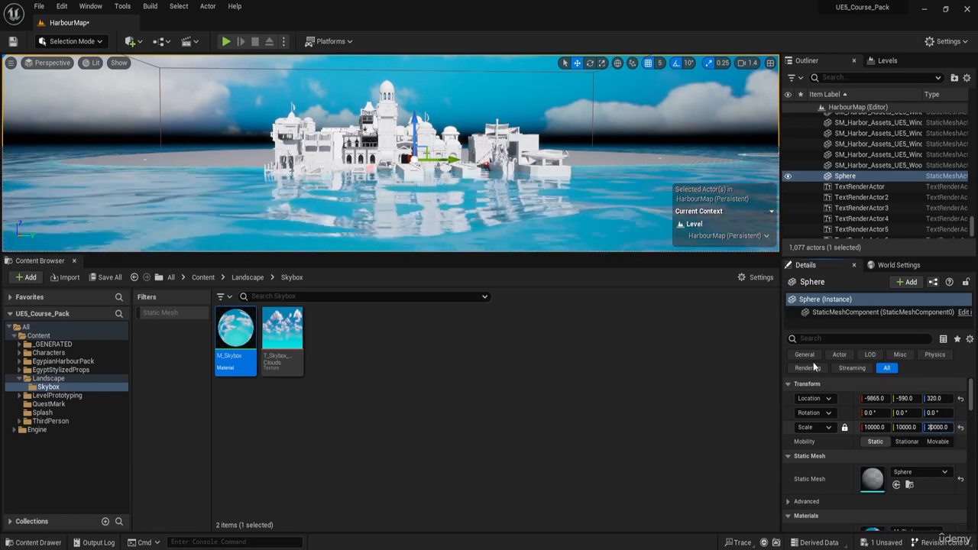
pyautogui.write('20000')
pyautogui.press('Return')
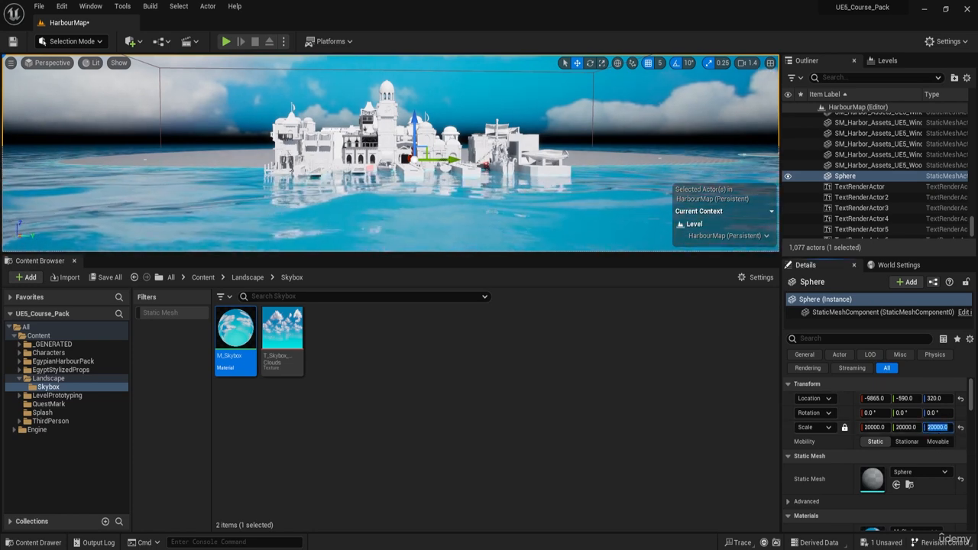
pyautogui.moveTo(459, 168)
pyautogui.mouseDown(button='right')
pyautogui.moveTo(458, 100)
pyautogui.moveTo(451, 168)
pyautogui.moveTo(458, 157)
pyautogui.mouseUp(button='right')
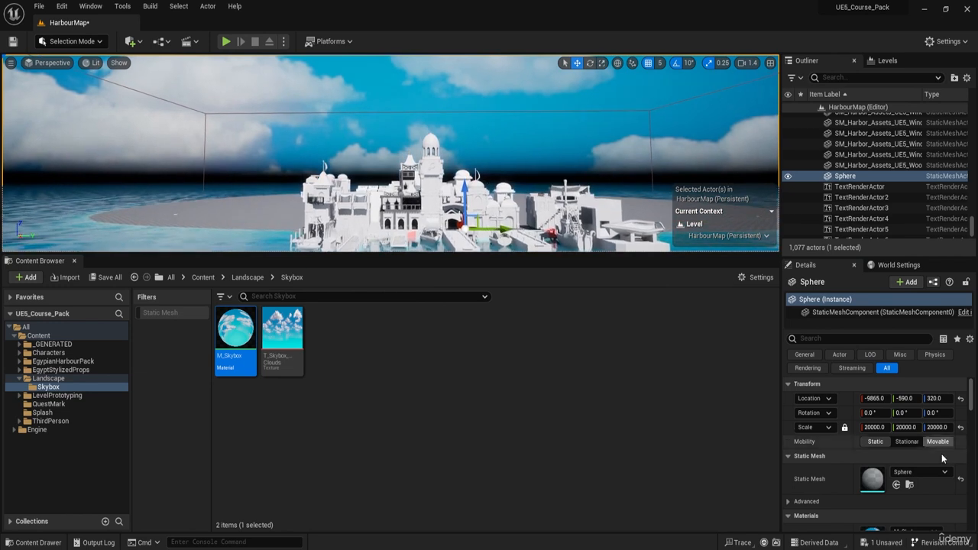
pyautogui.click(934, 428)
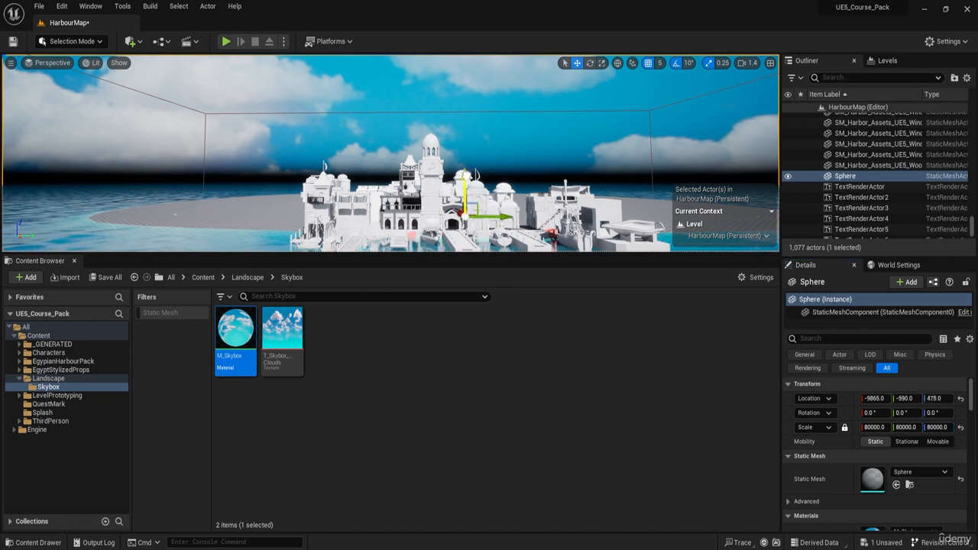
pyautogui.moveTo(505, 134); pyautogui.dragTo(514, 102, button='right')
# Step: Undo the sphere's upward move and its last two scale changes
pyautogui.hotkey('ctrl', 'z')
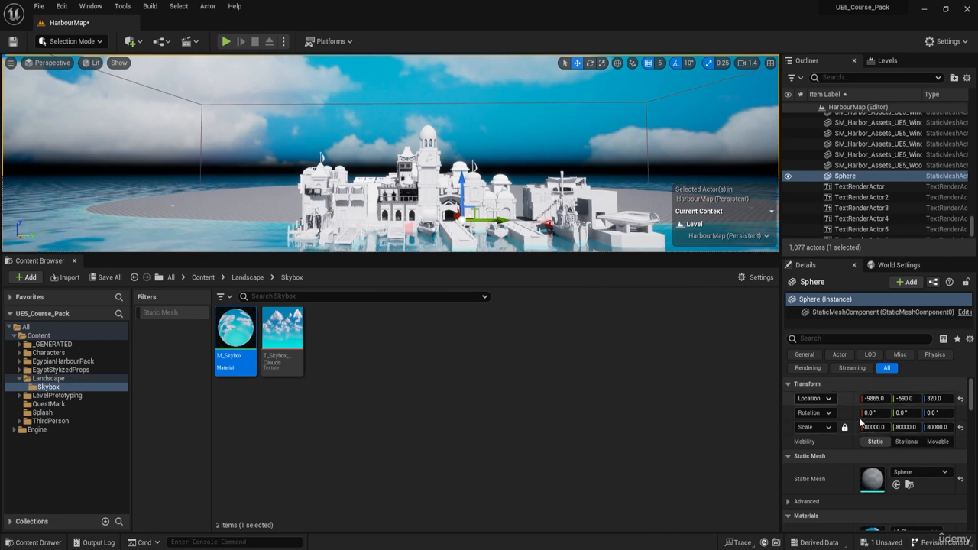
pyautogui.hotkey('ctrl', 'z')
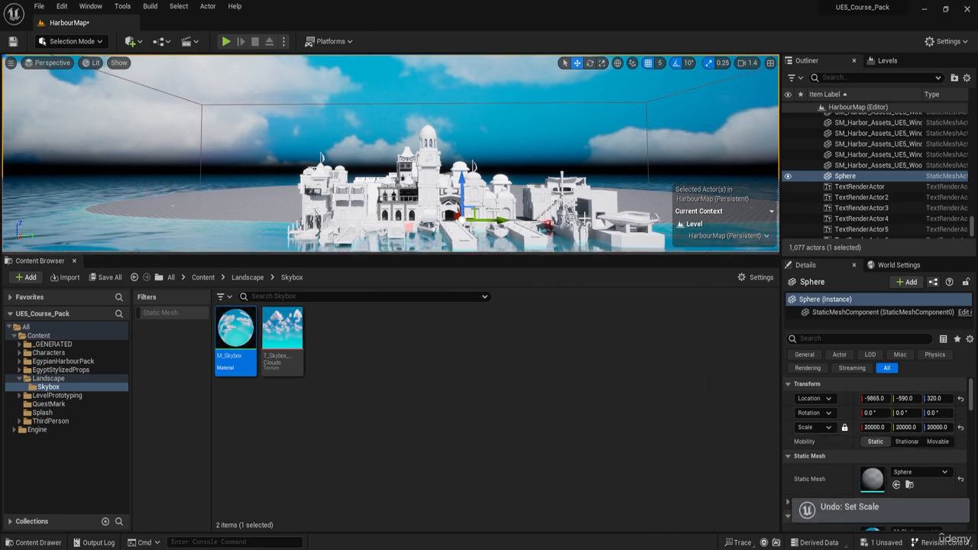
pyautogui.hotkey('ctrl', 'z')
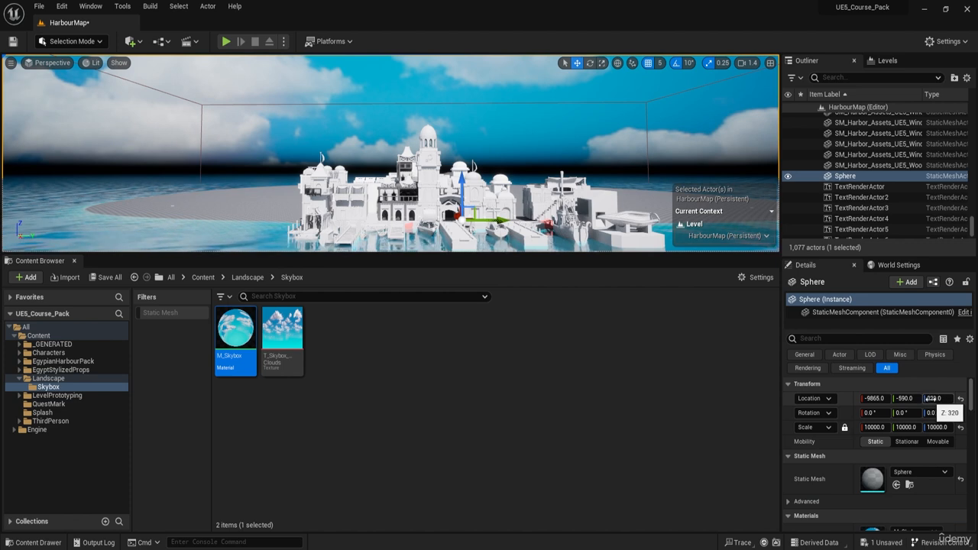
# Step: Reset the sphere's location to the origin and set its Z location to 100000
pyautogui.click(960, 399)
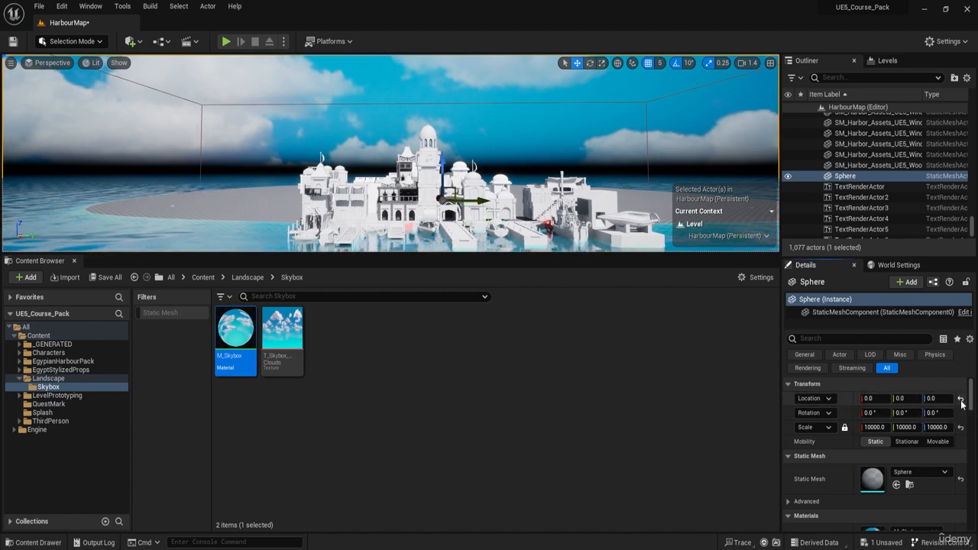
pyautogui.write('10000')
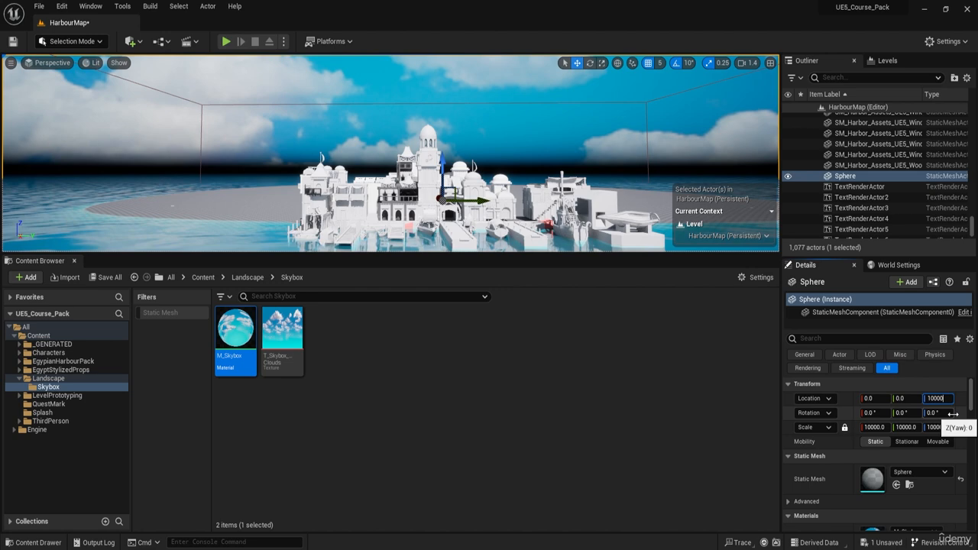
pyautogui.press('Return')
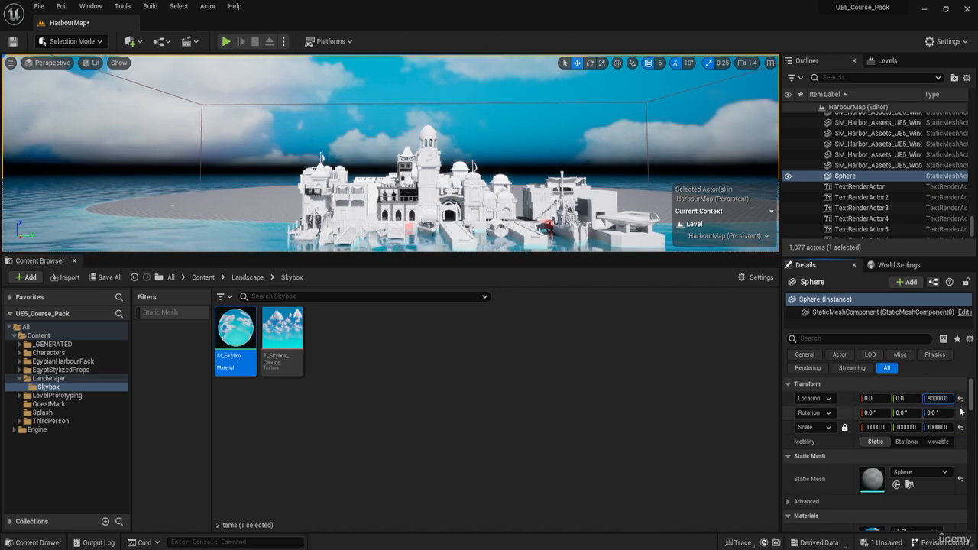
pyautogui.press('Return')
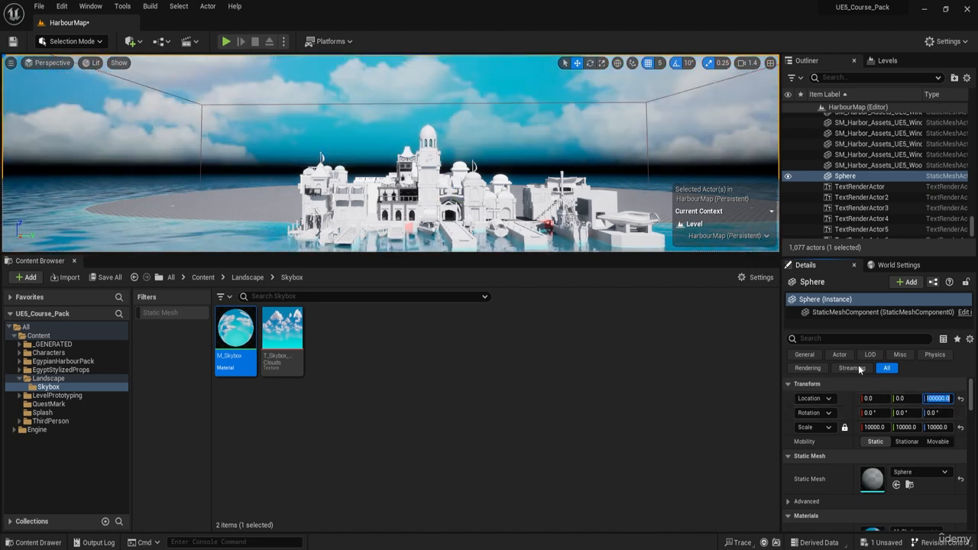
pyautogui.moveTo(504, 157); pyautogui.dragTo(581, 114, button='right')
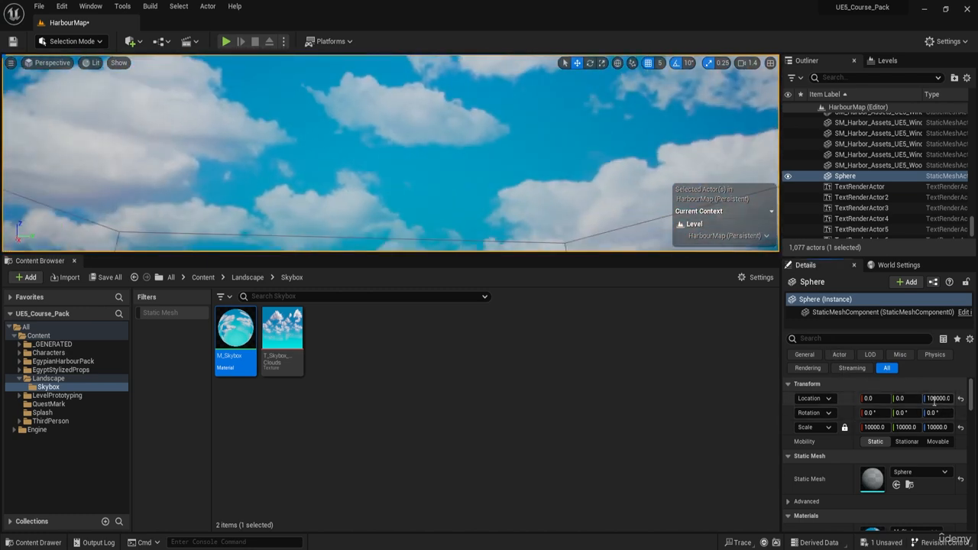
# Step: Try a Z location of 1000000 for the sphere, and undo it
pyautogui.write('0')
pyautogui.press('Return')
pyautogui.moveTo(528, 165); pyautogui.dragTo(528, 229, button='right')
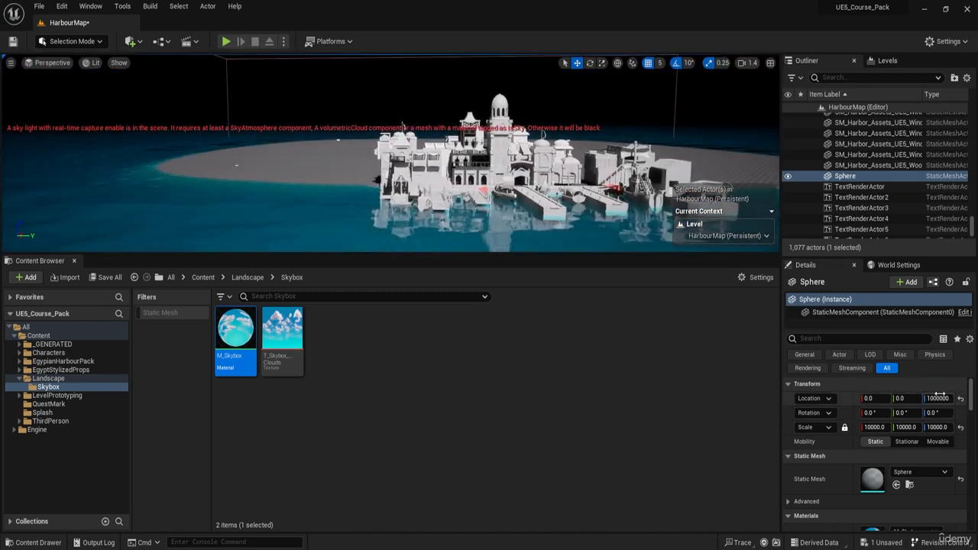
pyautogui.hotkey('ctrl', 'z')
pyautogui.moveTo(611, 168); pyautogui.dragTo(628, 184, button='right')
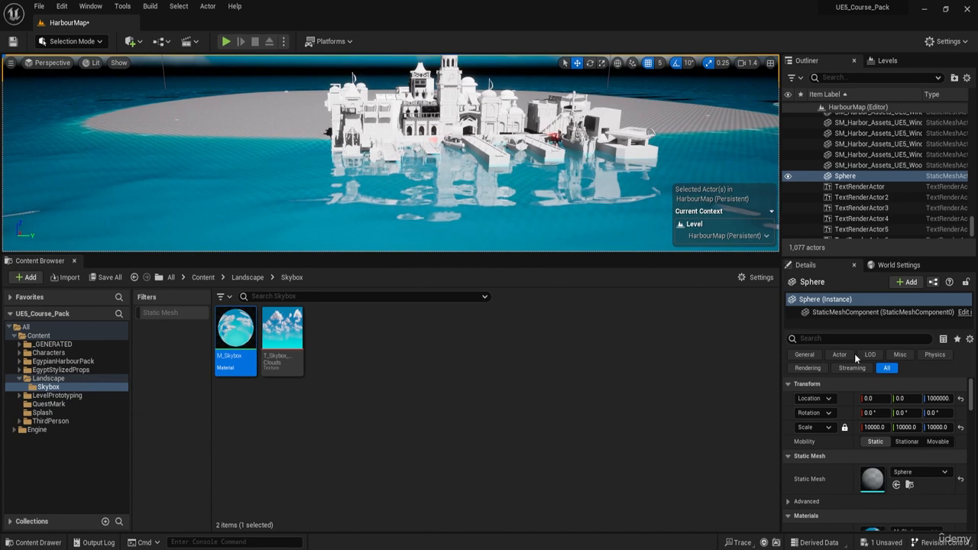
# Step: Try a Z location of 300000 for the sphere and check the sky above the harbour
pyautogui.click(931, 398)
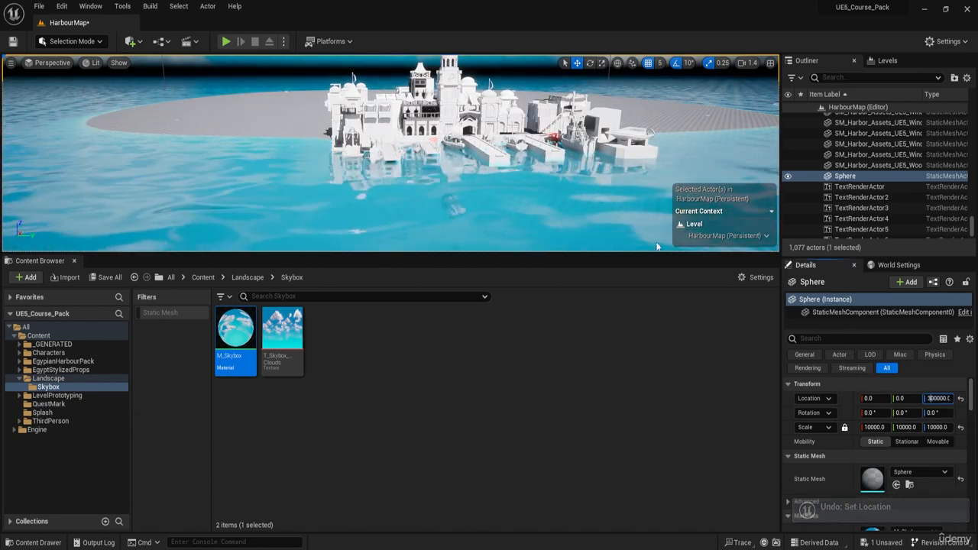
pyautogui.moveTo(459, 168); pyautogui.dragTo(337, 146, button='right')
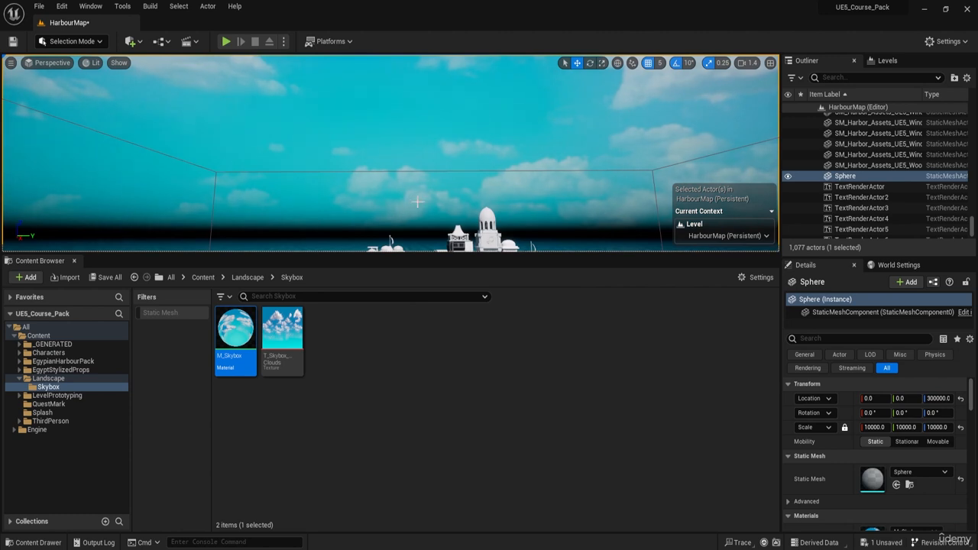
pyautogui.moveTo(418, 202); pyautogui.dragTo(419, 187, button='right')
# Step: Set the sphere's Z location to 200000 and inspect the clouds overhead and along the horizon
pyautogui.write('300000.0')
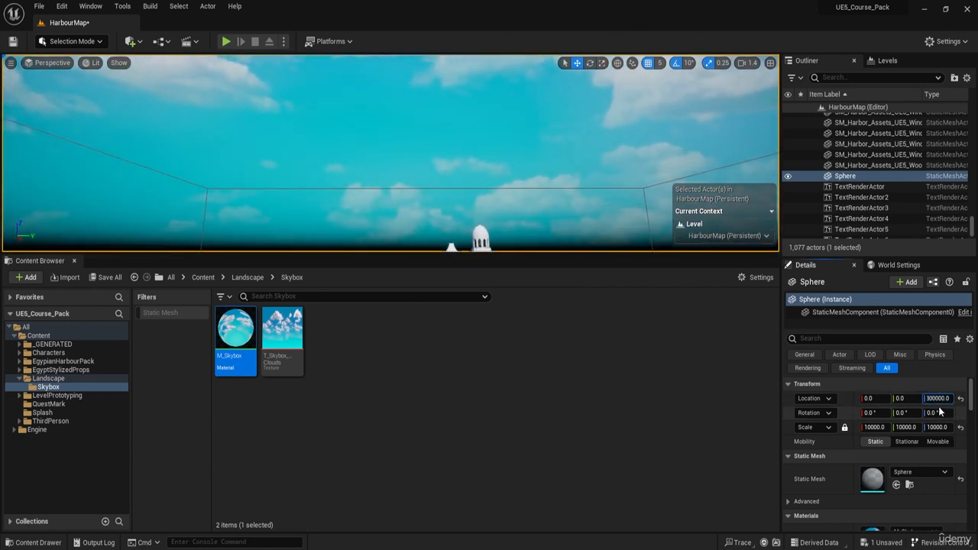
pyautogui.press('Return')
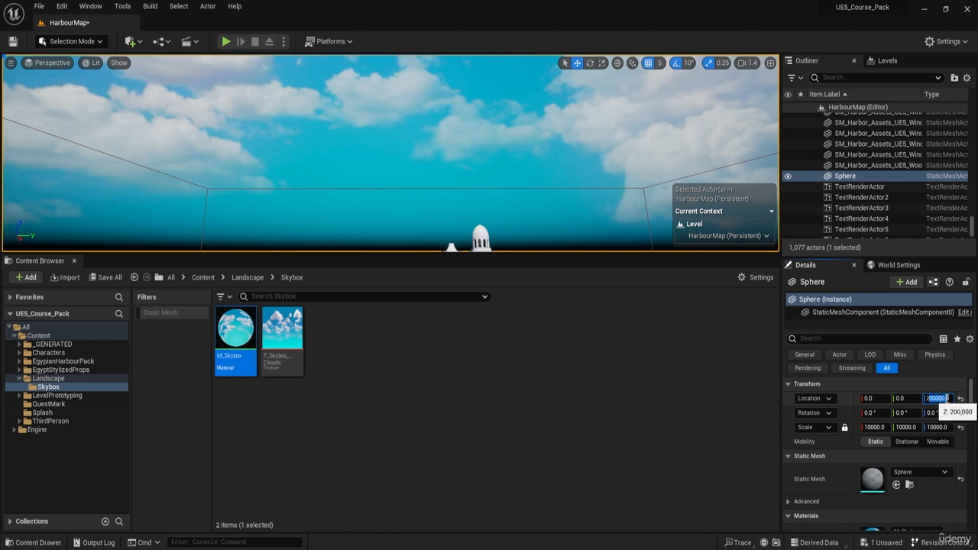
pyautogui.moveTo(497, 161); pyautogui.dragTo(375, 92, button='right')
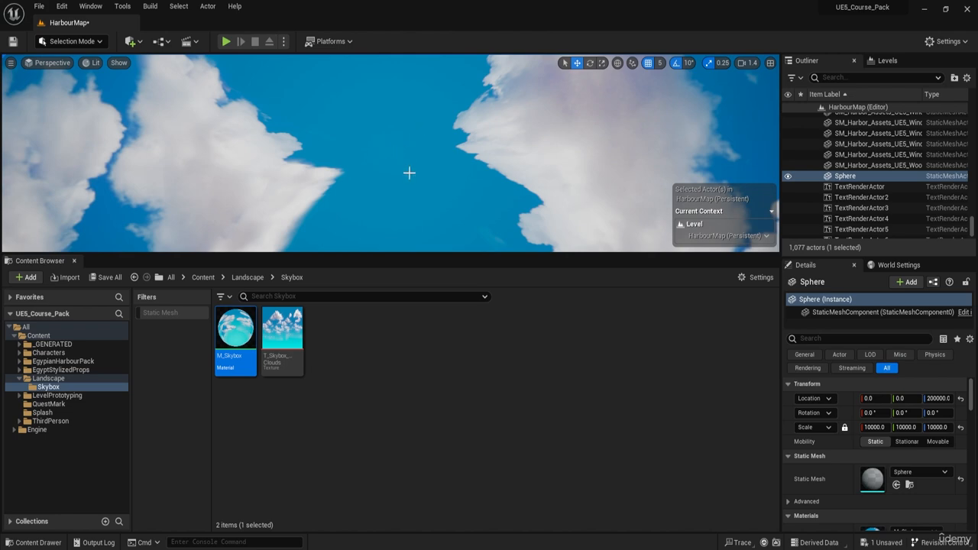
pyautogui.moveTo(409, 173); pyautogui.dragTo(519, 191, button='right')
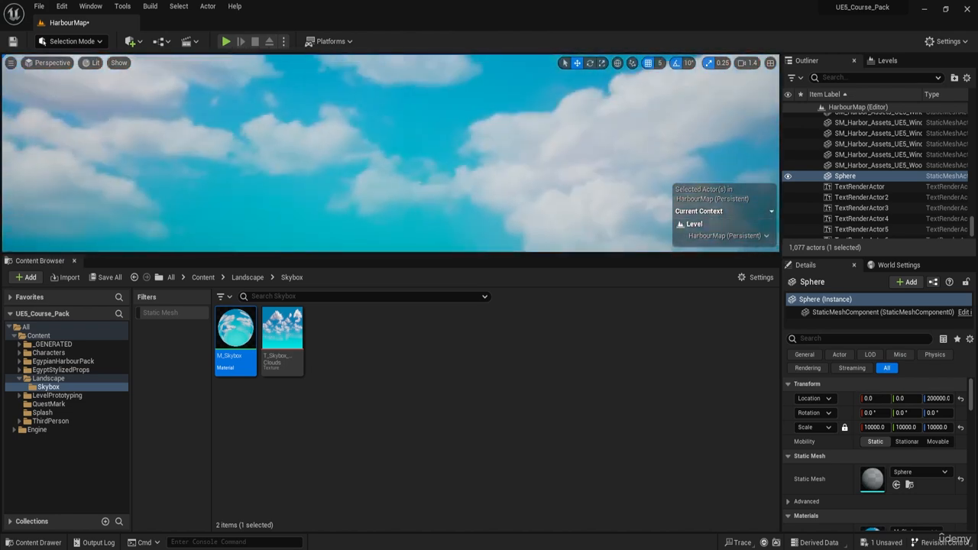
pyautogui.moveTo(425, 152)
pyautogui.mouseDown(button='right')
pyautogui.moveTo(424, 207)
pyautogui.moveTo(432, 157)
pyautogui.moveTo(424, 143)
pyautogui.moveTo(412, 147)
pyautogui.mouseUp(button='right')
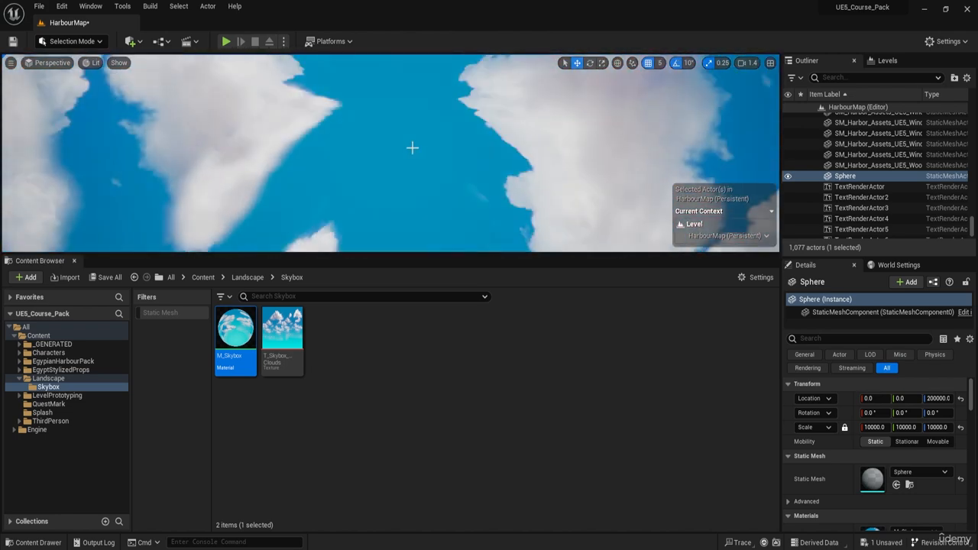
pyautogui.moveTo(281, 97); pyautogui.dragTo(416, 184, button='right')
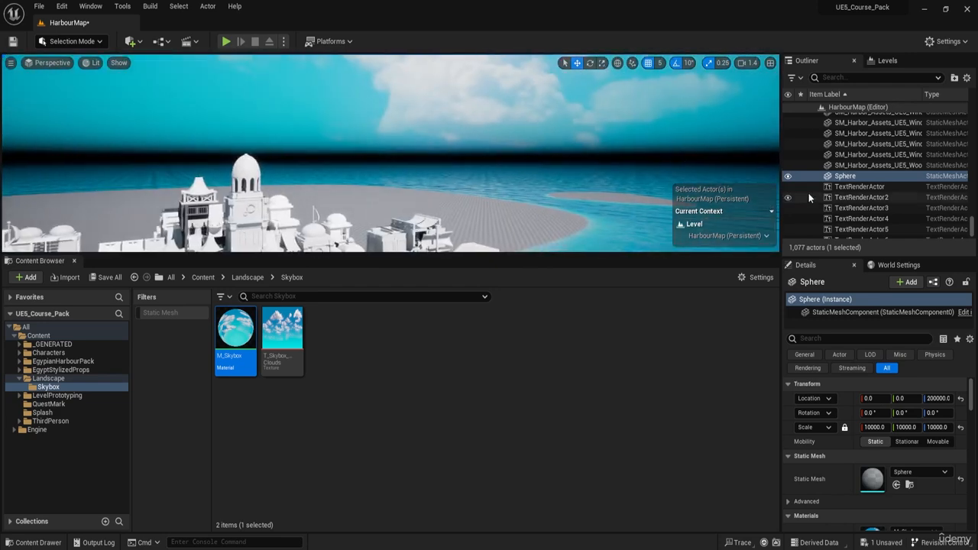
# Step: Rename the sphere actor as Skybox
pyautogui.click(841, 176)
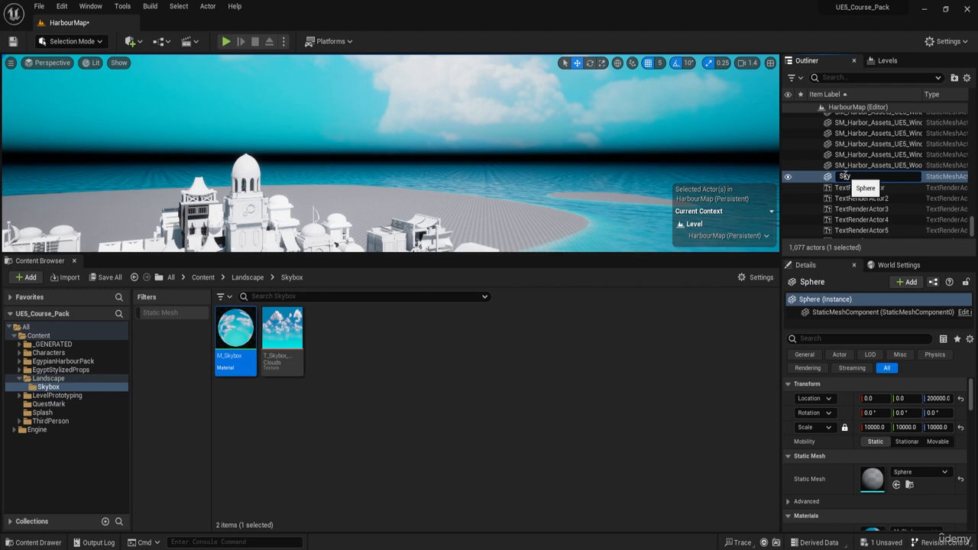
pyautogui.write('Skybox')
pyautogui.press('Return')
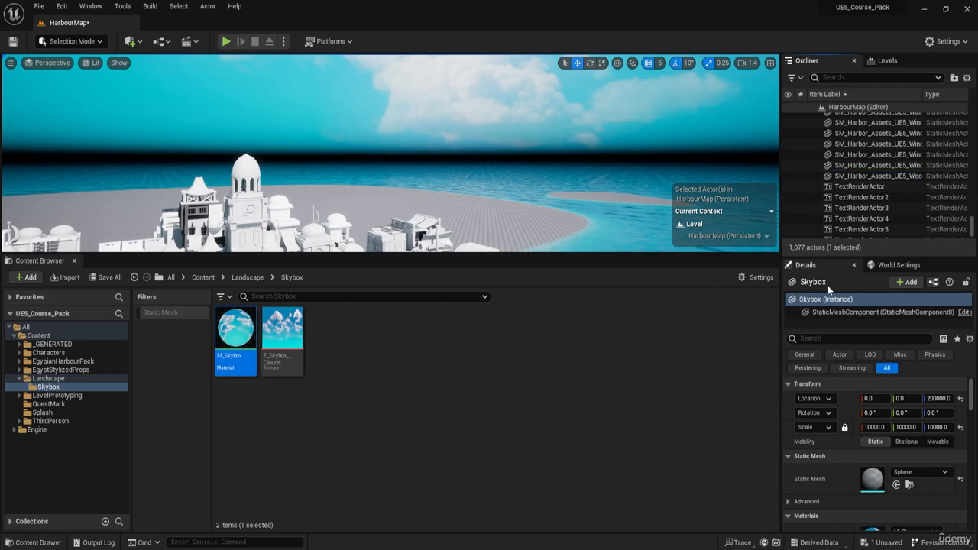
# Step: Search the level's actors for "sky", move the Skybox actor into the Lighting folder and clear the search
pyautogui.moveTo(398, 165); pyautogui.dragTo(397, 195, button='right')
pyautogui.press('f')
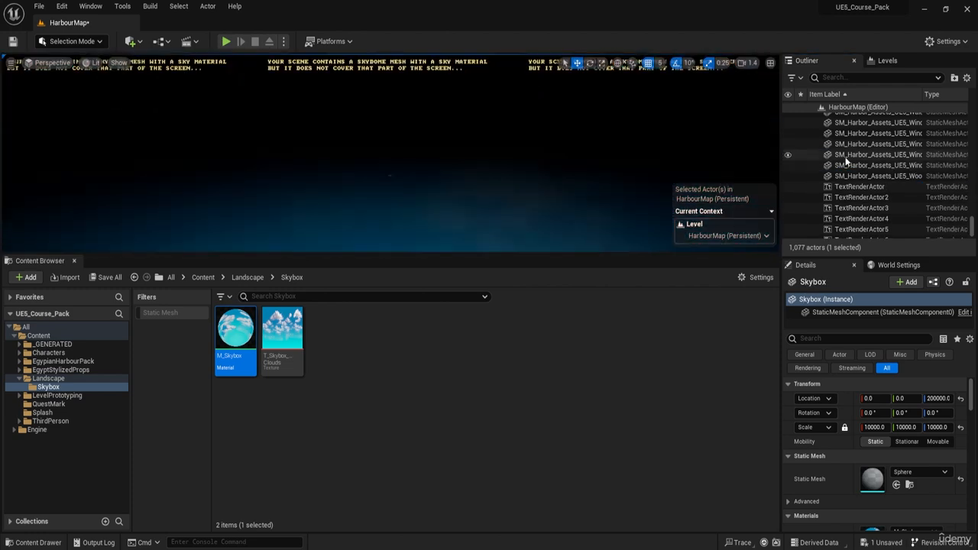
pyautogui.click(831, 79)
pyautogui.write('sky')
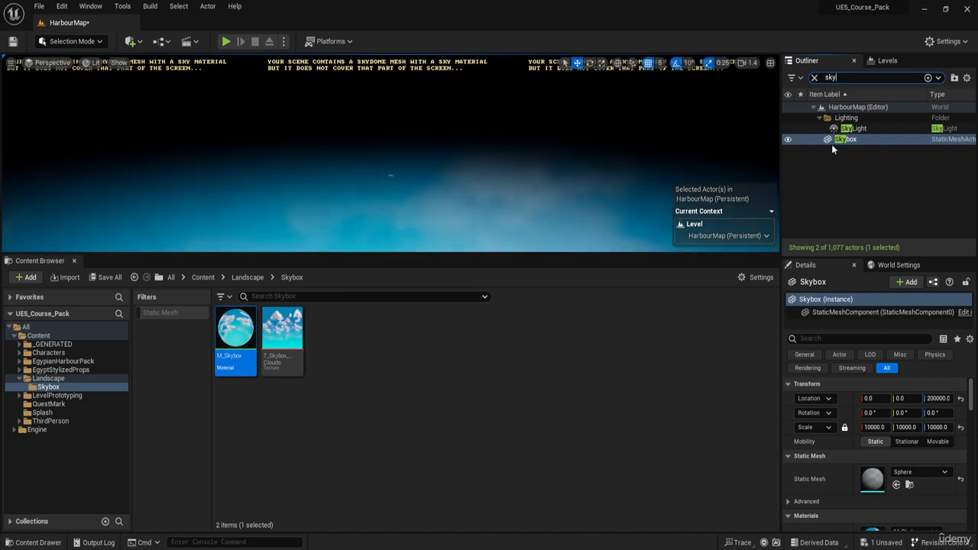
pyautogui.doubleClick(852, 128)
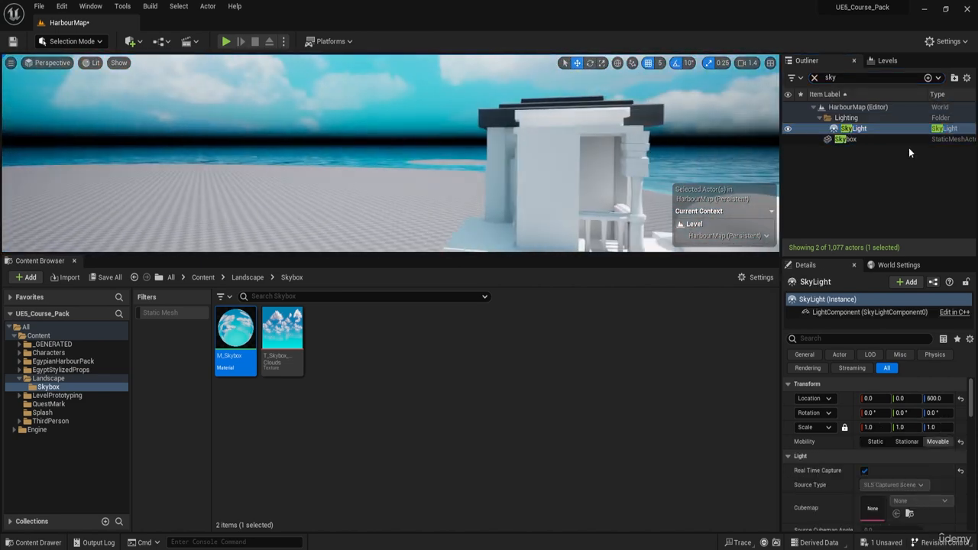
pyautogui.click(857, 140)
pyautogui.rightClick(843, 141)
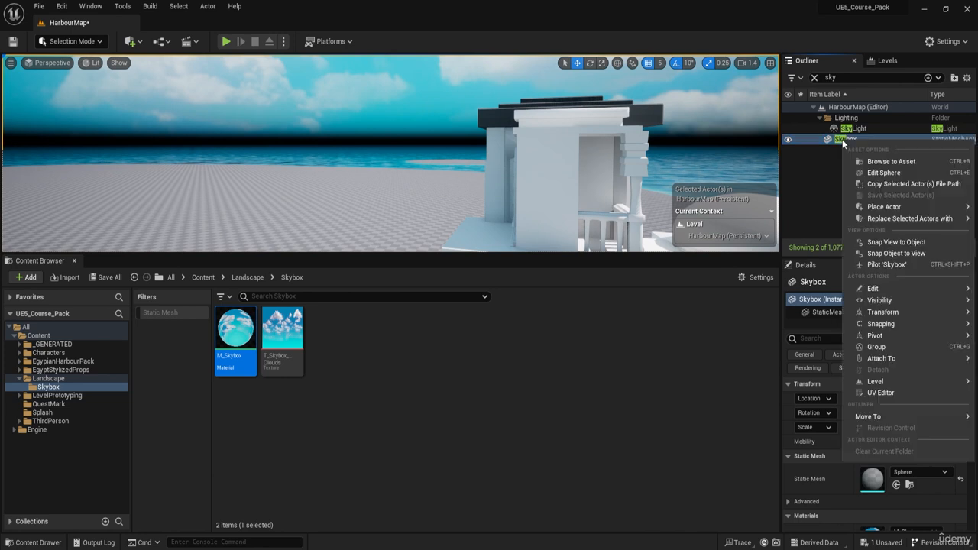
pyautogui.moveTo(901, 416)
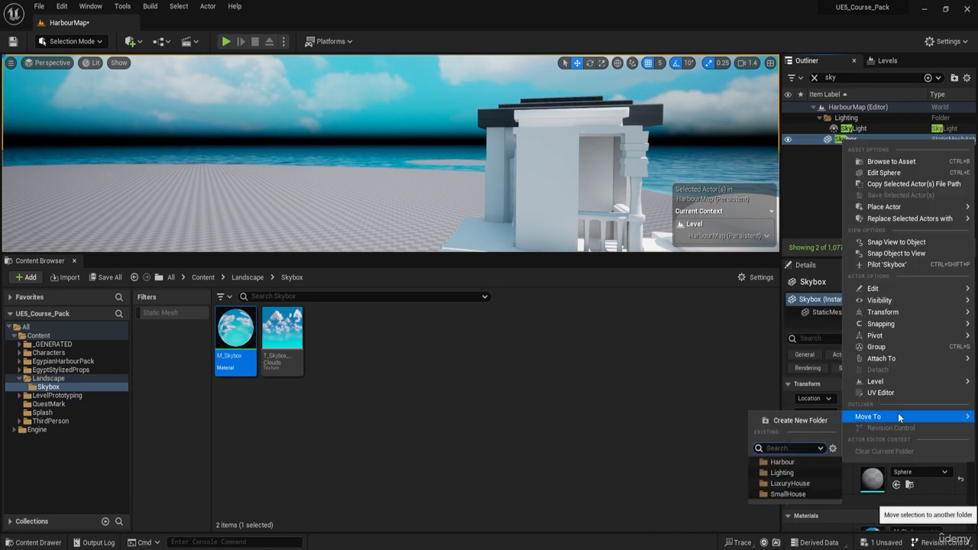
pyautogui.click(783, 473)
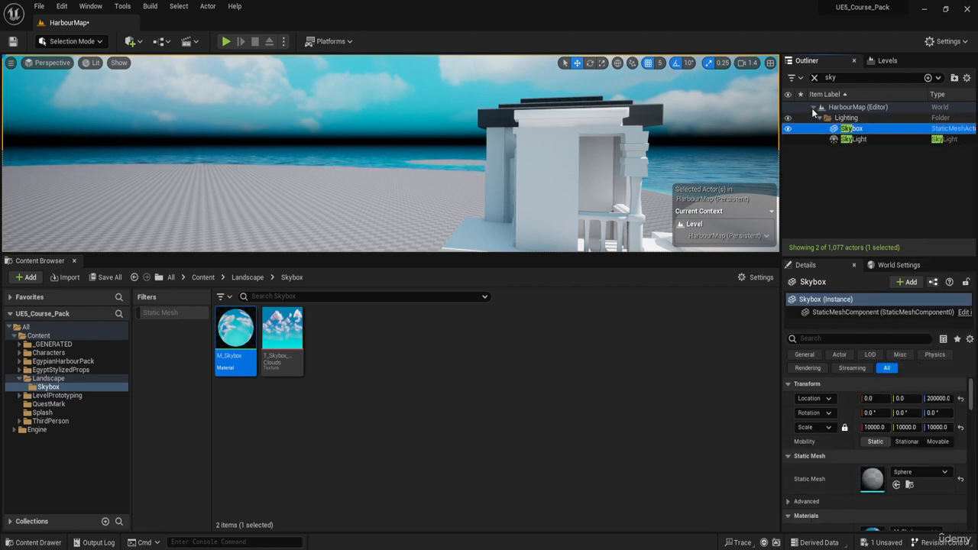
pyautogui.click(814, 78)
pyautogui.click(848, 198)
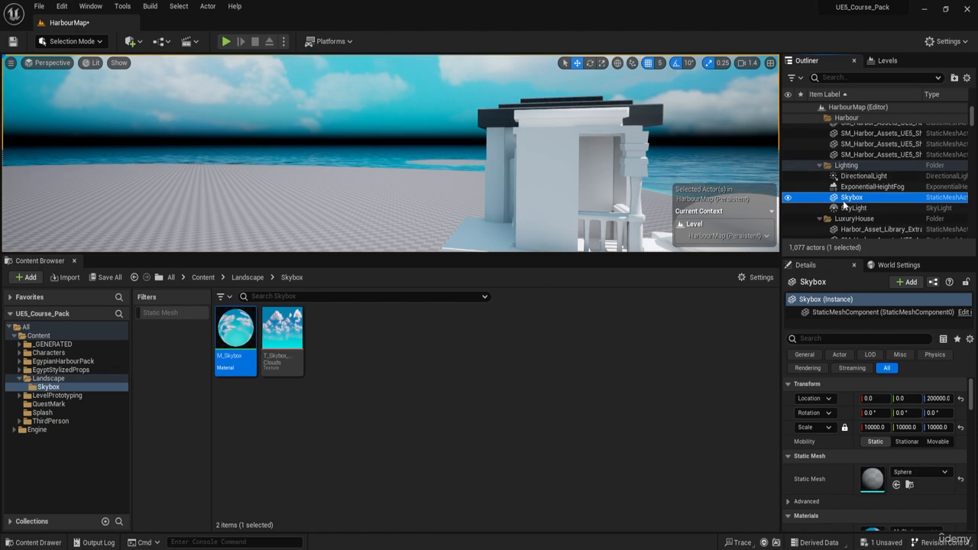
pyautogui.moveTo(846, 203); pyautogui.dragTo(849, 169)
# Step: Play-test the level to check the sky and horizon from the character's view, and stop the session
pyautogui.moveTo(650, 165); pyautogui.dragTo(688, 180, button='right')
pyautogui.press('w')
pyautogui.press('s')
pyautogui.press('w')
pyautogui.click(226, 41)
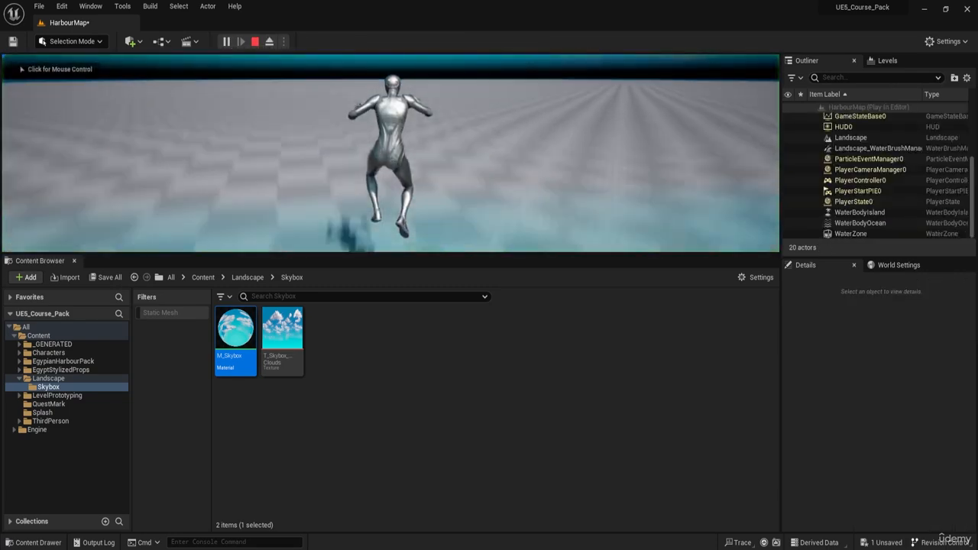
pyautogui.click(391, 153)
pyautogui.press('w')
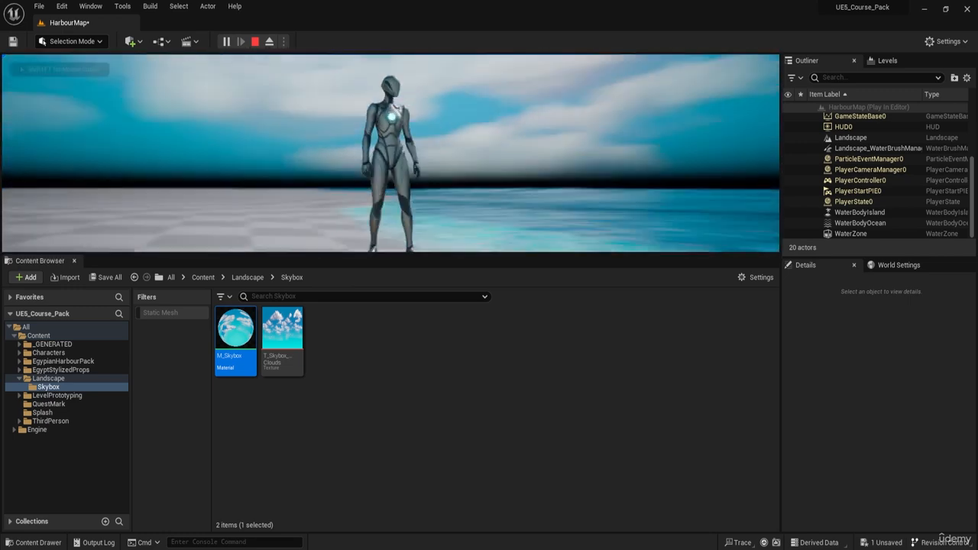
pyautogui.press('Escape')
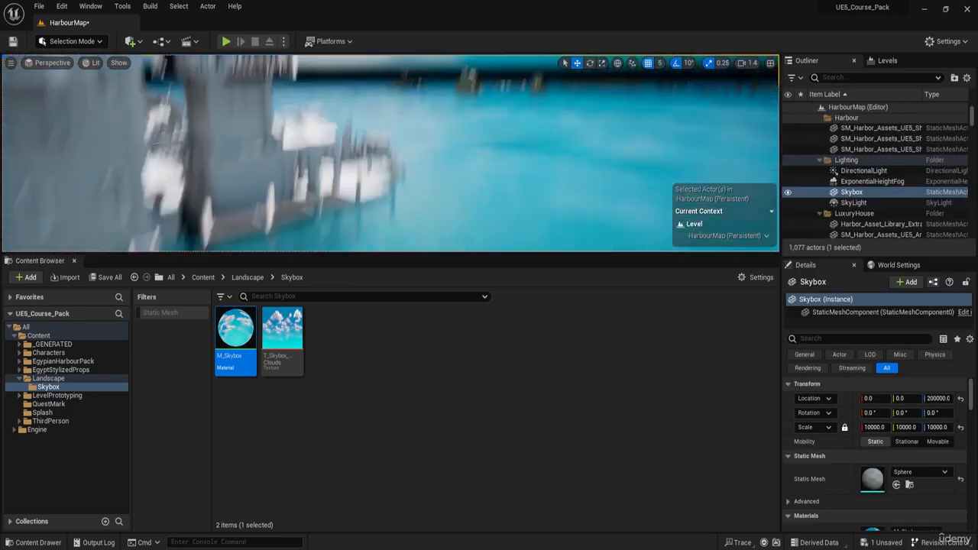
pyautogui.moveTo(391, 153); pyautogui.dragTo(511, 152, button='right')
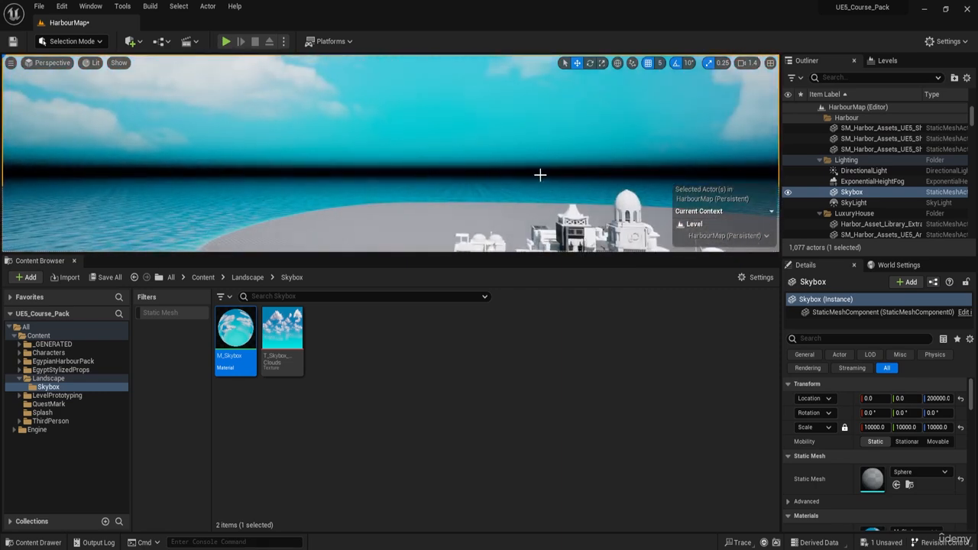
# Step: Hide the ExponentialHeightFog actor to compare the horizon behind the harbour without fog, and show it again
pyautogui.click(802, 183)
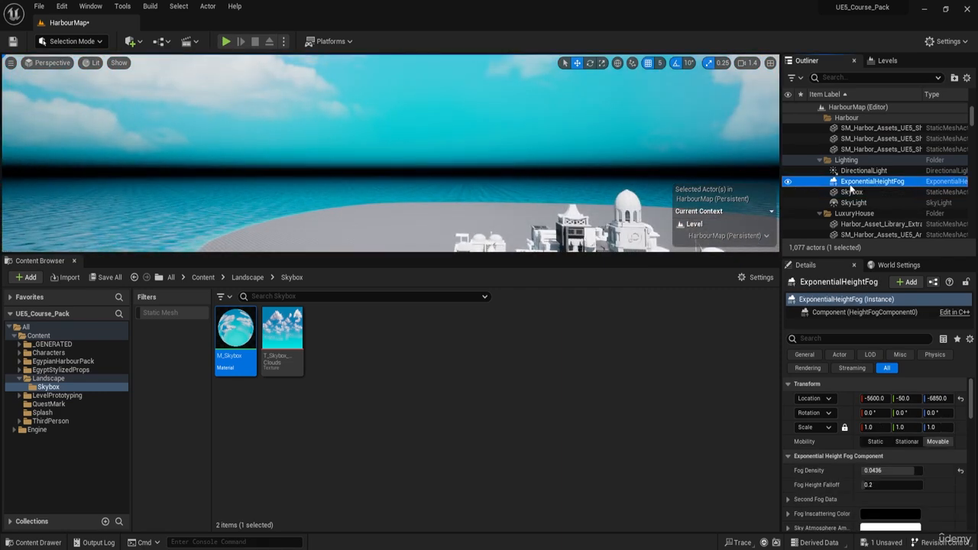
pyautogui.click(788, 182)
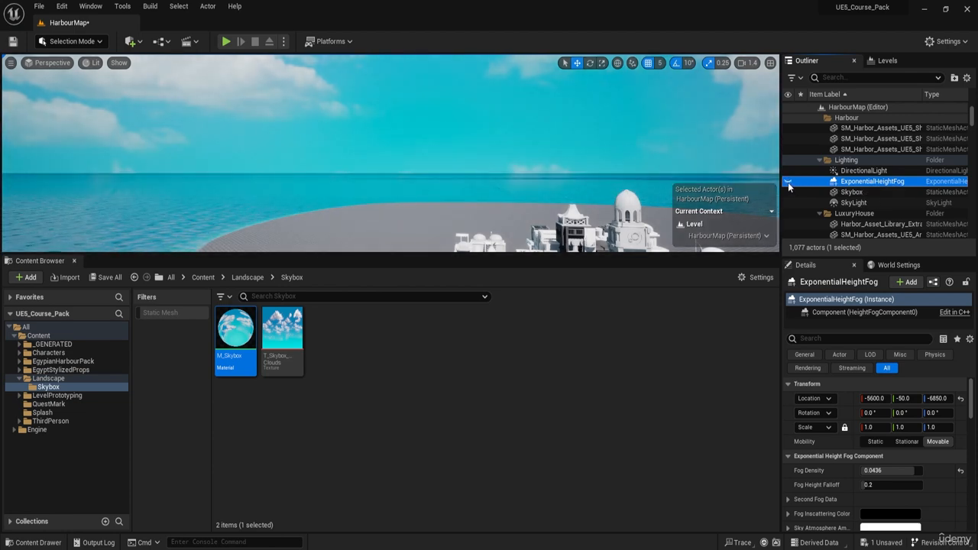
pyautogui.moveTo(418, 174); pyautogui.dragTo(459, 165, button='right')
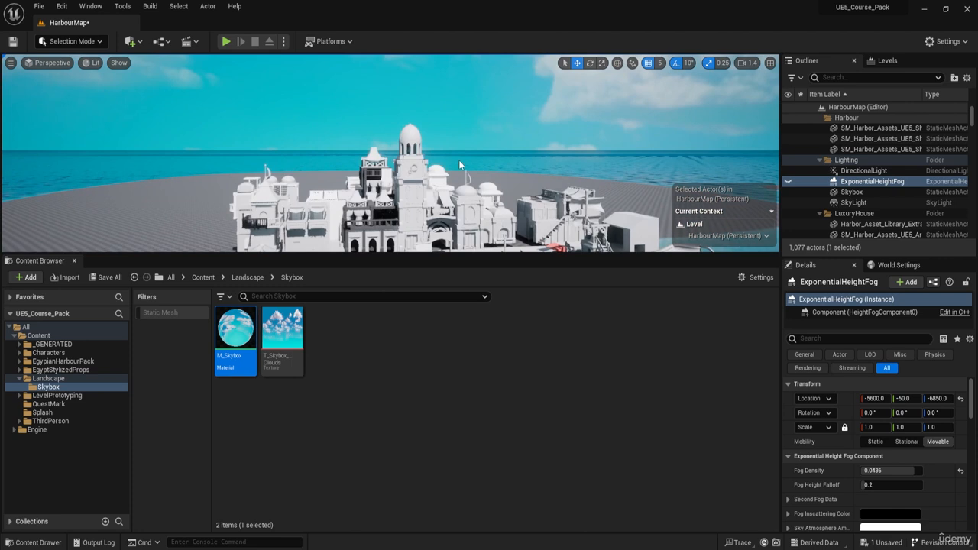
pyautogui.click(788, 181)
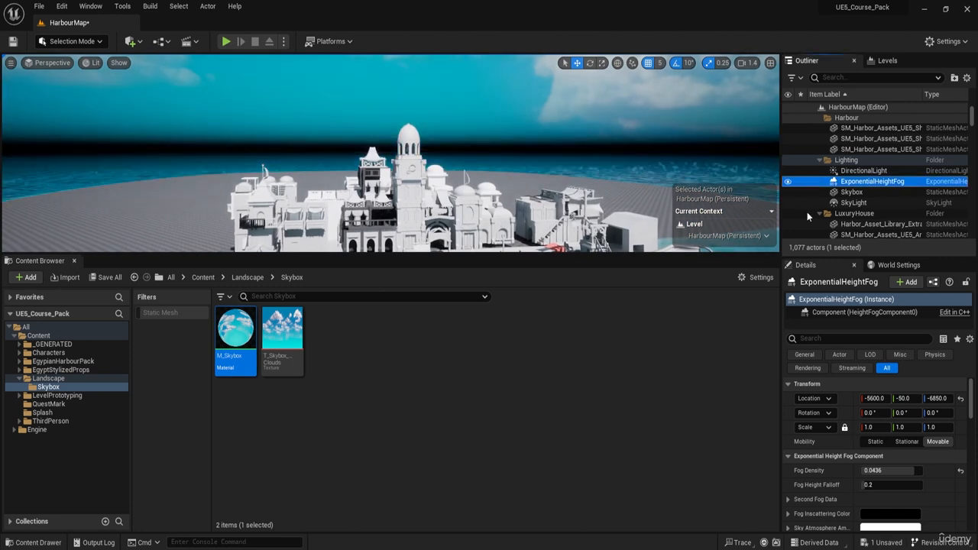
# Step: Set the ExponentialHeightFog's Fog Density to 0.02
pyautogui.click(864, 183)
pyautogui.click(834, 181)
pyautogui.press('ctrl')
pyautogui.press('ctrl')
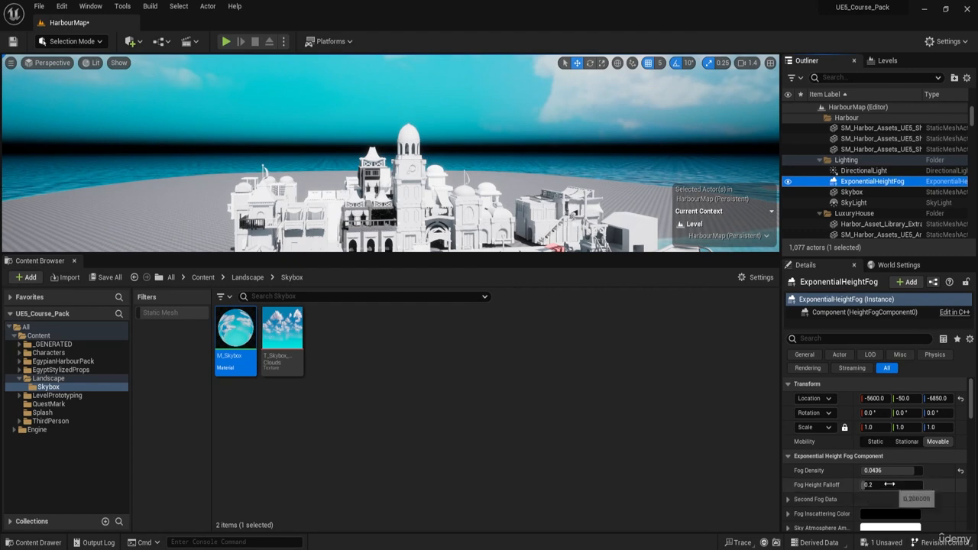
pyautogui.click(890, 474)
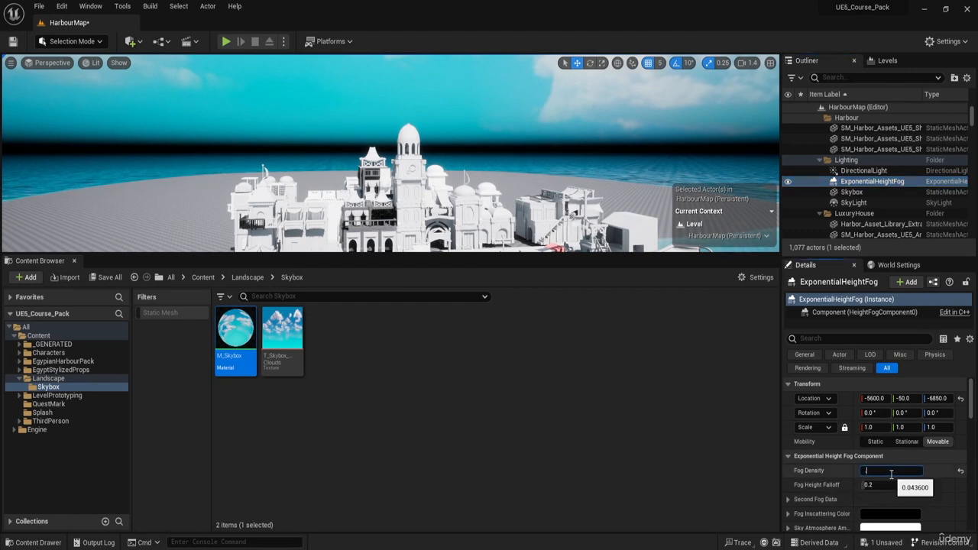
pyautogui.write('.02')
pyautogui.press('Return')
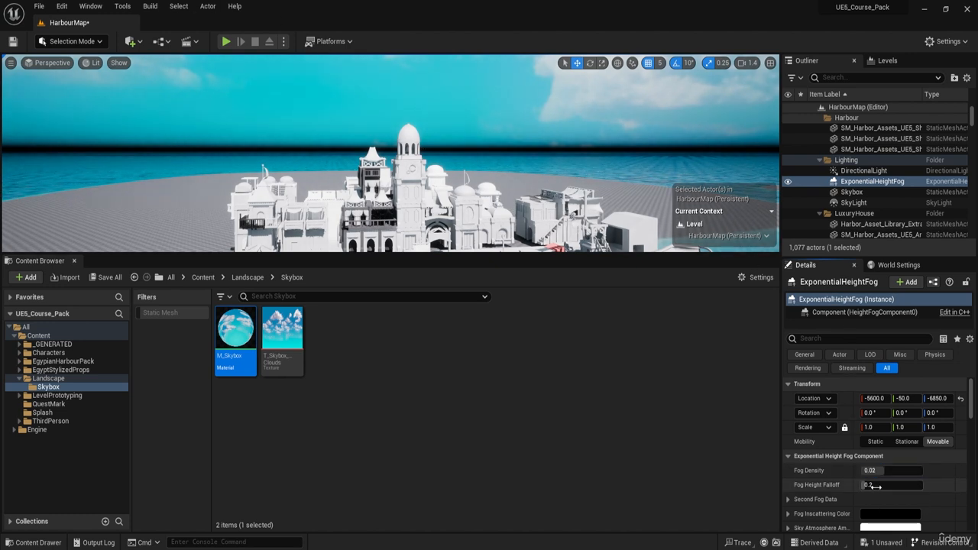
# Step: Set the Fog Height Falloff to about 0.16 and check the horizon around the harbour
pyautogui.moveTo(875, 485)
pyautogui.mouseDown()
pyautogui.moveTo(886, 485)
pyautogui.moveTo(854, 485)
pyautogui.moveTo(892, 486)
pyautogui.mouseUp()
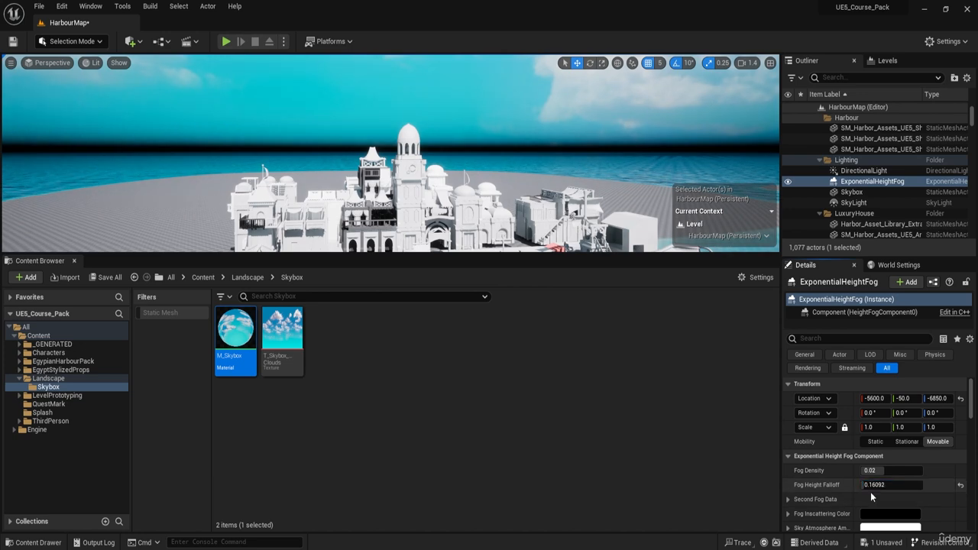
pyautogui.moveTo(541, 165); pyautogui.dragTo(371, 180, button='right')
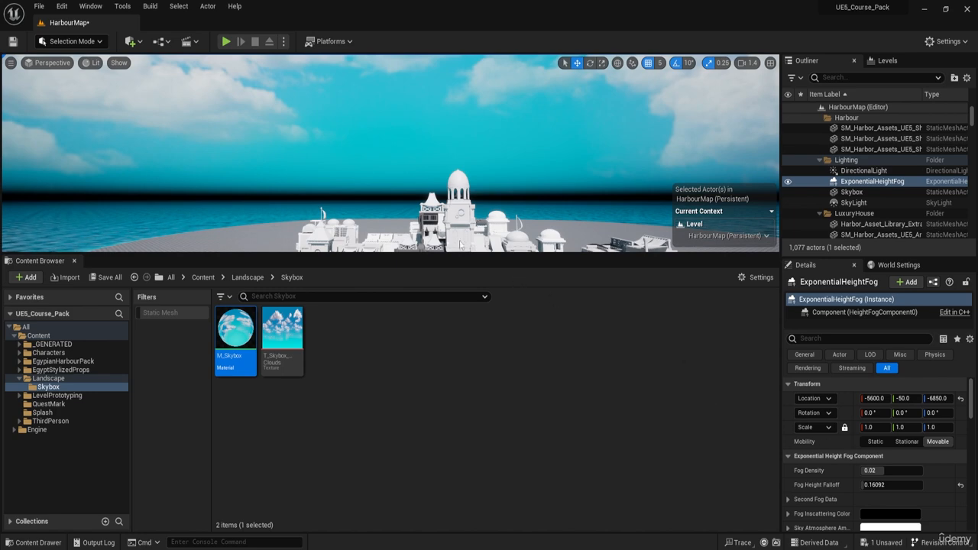
pyautogui.moveTo(460, 244); pyautogui.dragTo(526, 300, button='right')
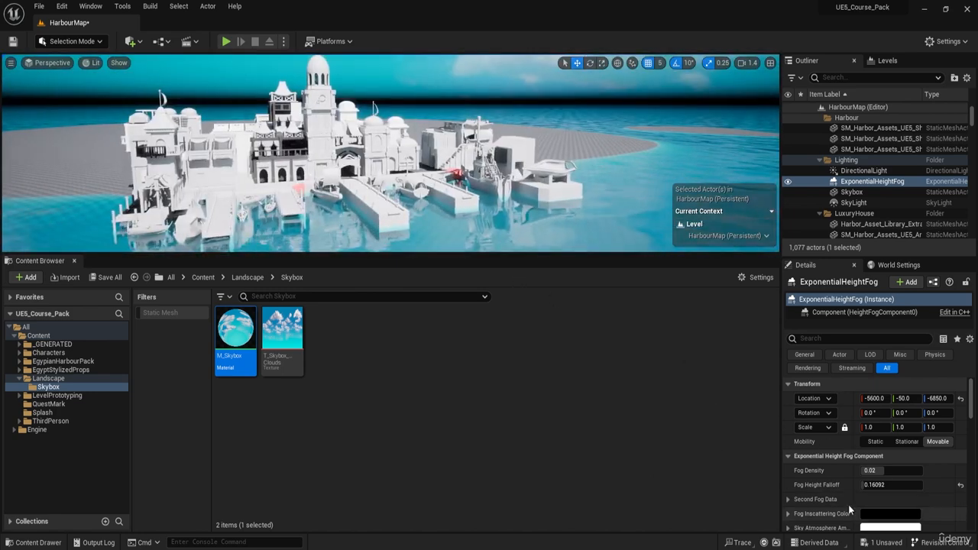
pyautogui.moveTo(489, 200); pyautogui.dragTo(451, 157, button='right')
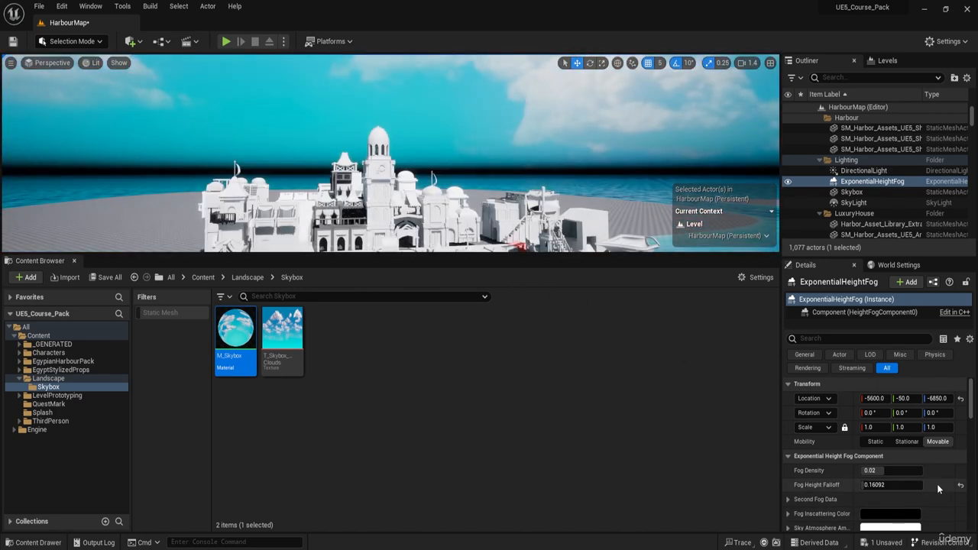
pyautogui.scroll(-2, 937, 484)
pyautogui.click(900, 482)
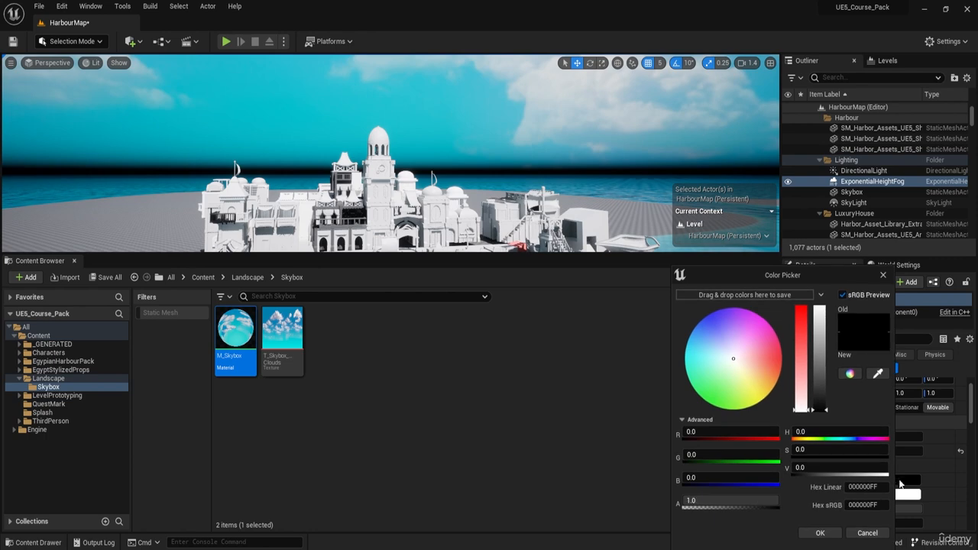
pyautogui.click(867, 533)
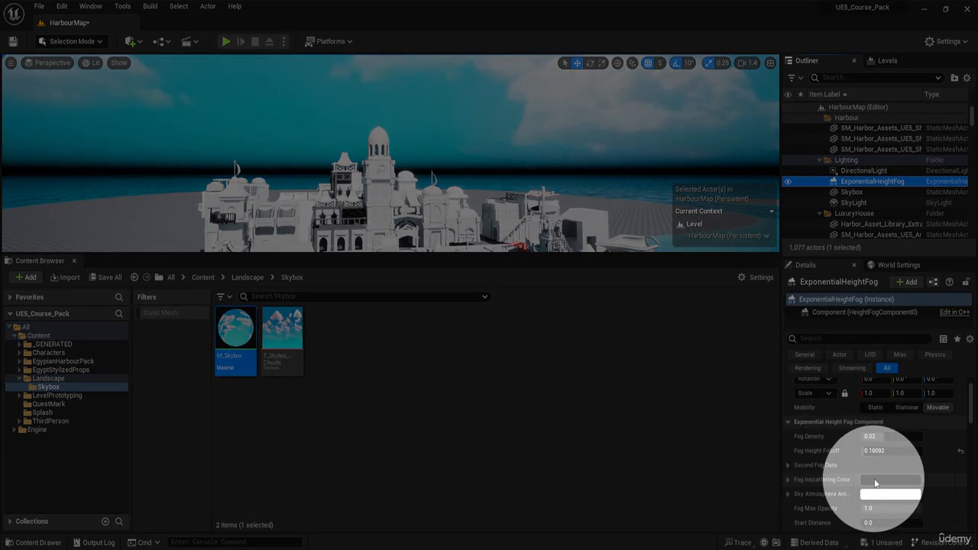
# Step: Set the Fog Inscattering Color to a warm sandy orange, sRGB hex E8C595FF, and view the harbour with it
pyautogui.click(876, 482)
pyautogui.moveTo(798, 408); pyautogui.dragTo(803, 303)
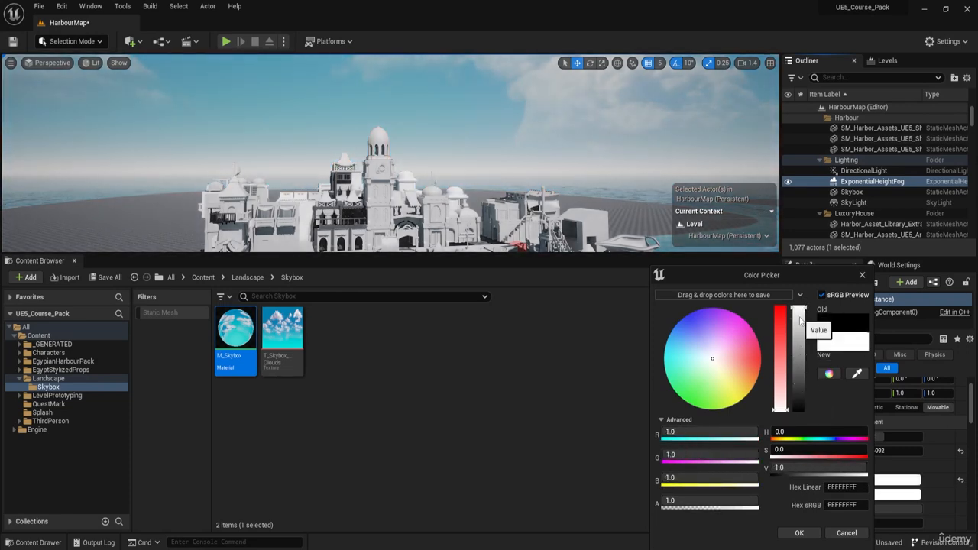
pyautogui.moveTo(801, 333); pyautogui.dragTo(801, 382)
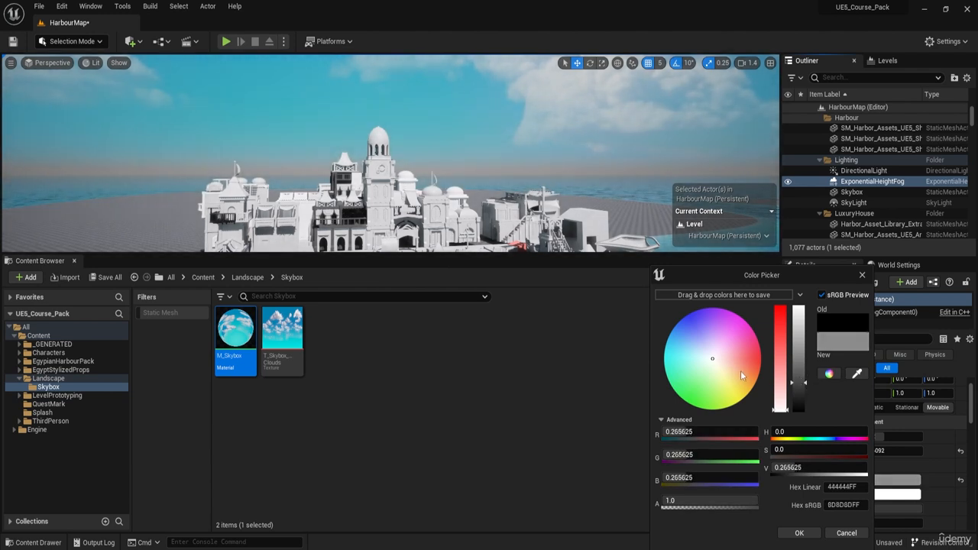
pyautogui.moveTo(741, 370); pyautogui.dragTo(785, 346)
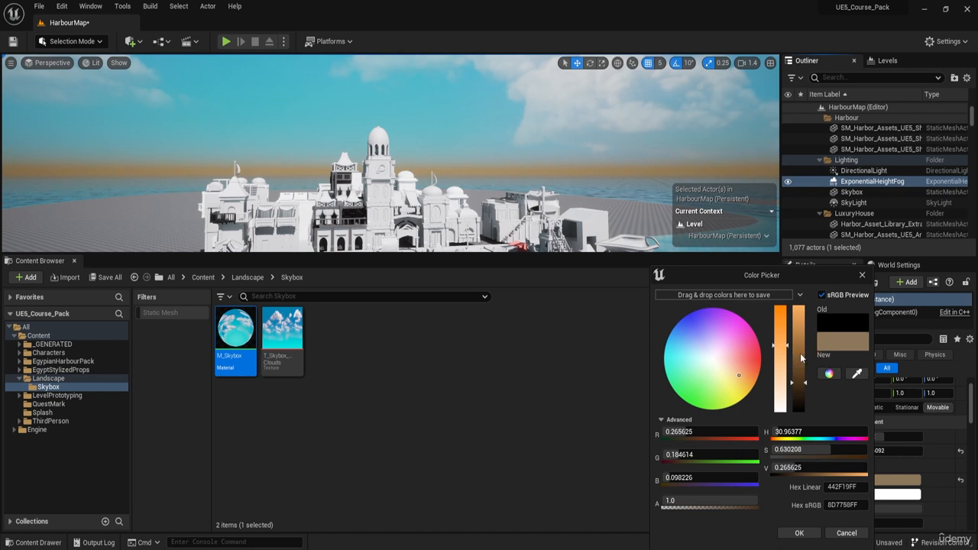
pyautogui.moveTo(802, 377); pyautogui.dragTo(801, 353)
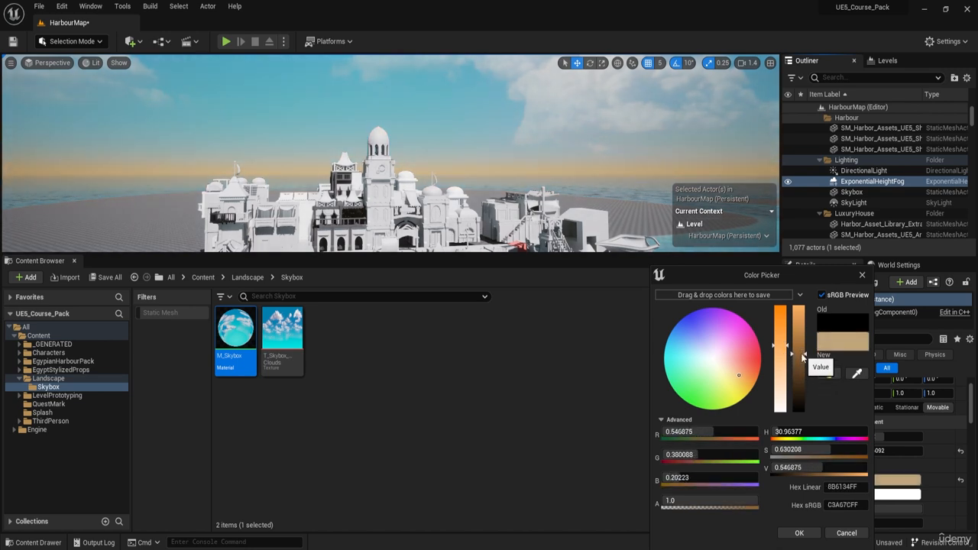
pyautogui.moveTo(801, 348); pyautogui.dragTo(800, 330)
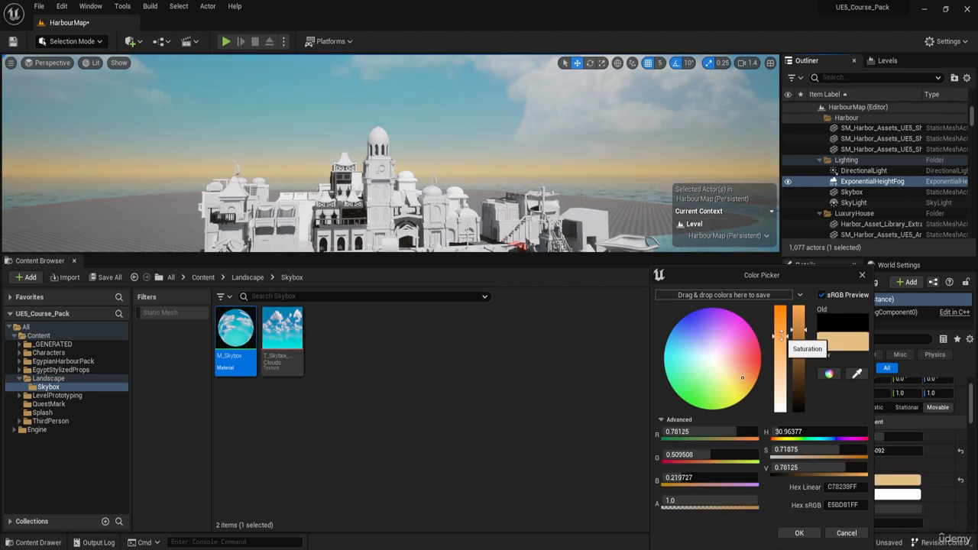
pyautogui.moveTo(801, 334); pyautogui.dragTo(786, 330)
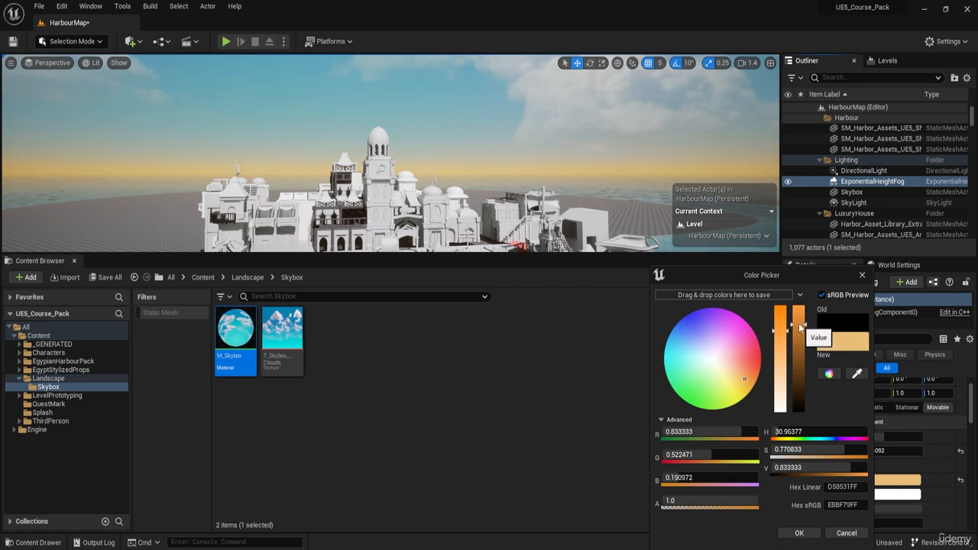
pyautogui.moveTo(797, 323); pyautogui.dragTo(781, 344)
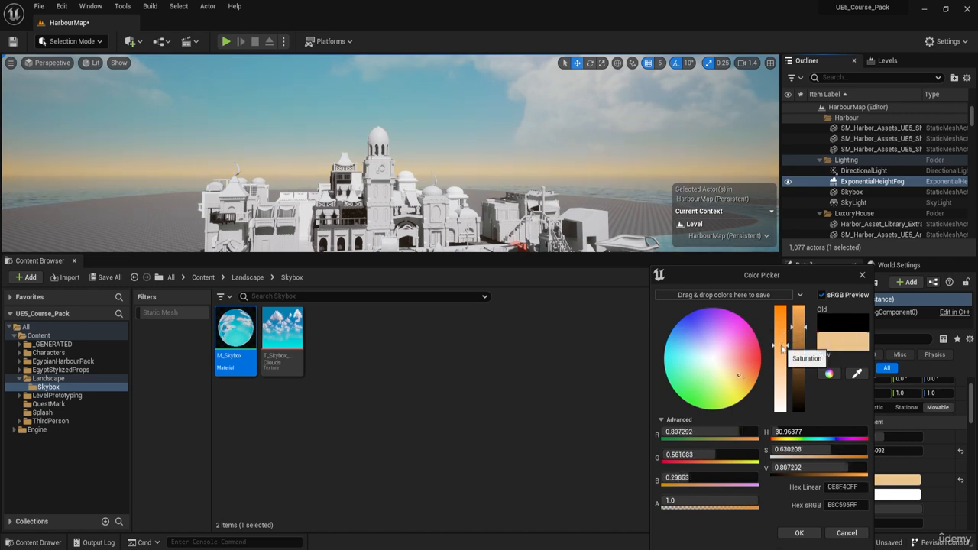
pyautogui.click(796, 533)
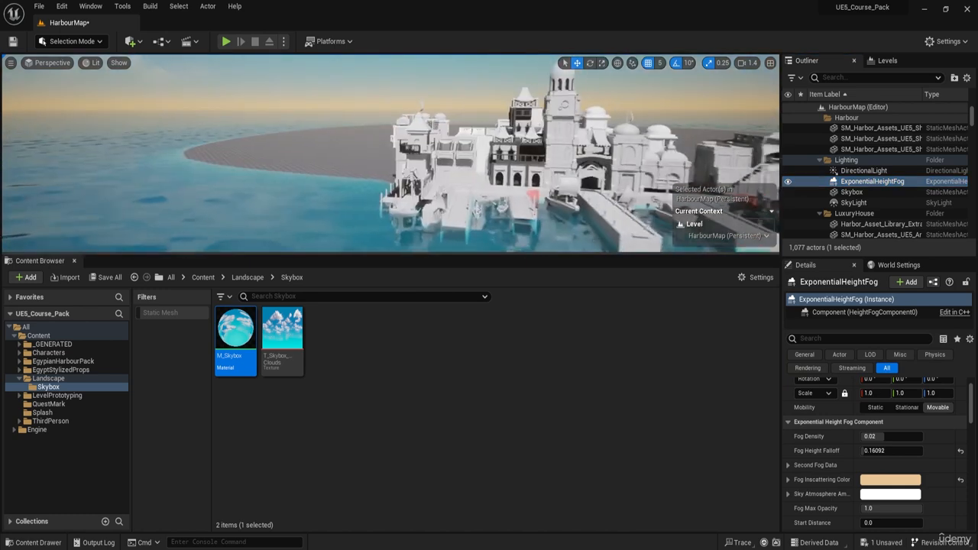
pyautogui.moveTo(391, 152); pyautogui.dragTo(451, 153, button='right')
pyautogui.moveTo(349, 134); pyautogui.dragTo(324, 136, button='right')
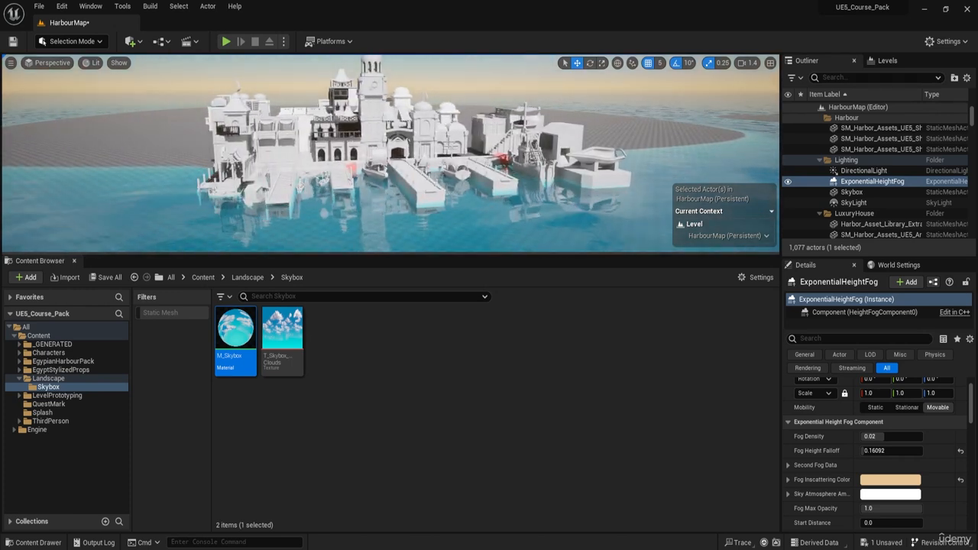
# Step: Look over the harbour, the hazy horizon and the clouds overhead with the sandy orange fog color applied
pyautogui.moveTo(535, 153); pyautogui.dragTo(565, 154, button='right')
pyautogui.moveTo(458, 152); pyautogui.dragTo(467, 184, button='right')
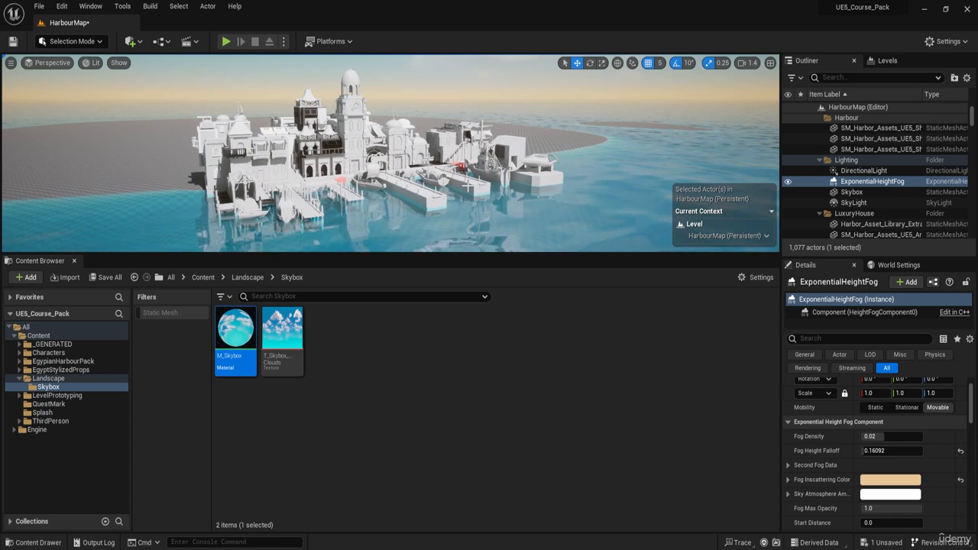
pyautogui.moveTo(396, 177)
pyautogui.mouseDown(button='right')
pyautogui.moveTo(397, 100)
pyautogui.moveTo(396, 177)
pyautogui.mouseUp(button='right')
pyautogui.moveTo(364, 137); pyautogui.dragTo(392, 137, button='right')
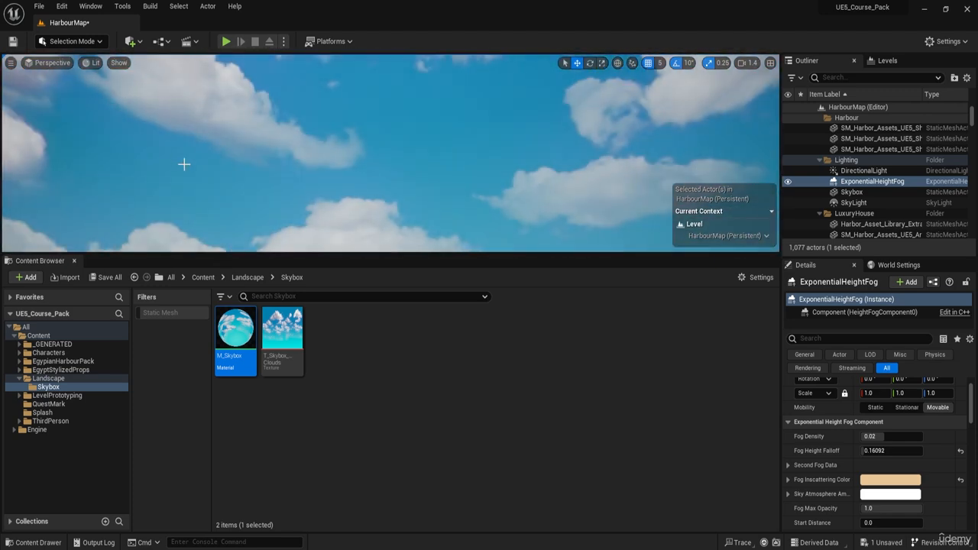
pyautogui.moveTo(313, 110); pyautogui.dragTo(335, 99, button='right')
pyautogui.moveTo(340, 162); pyautogui.dragTo(340, 115, button='right')
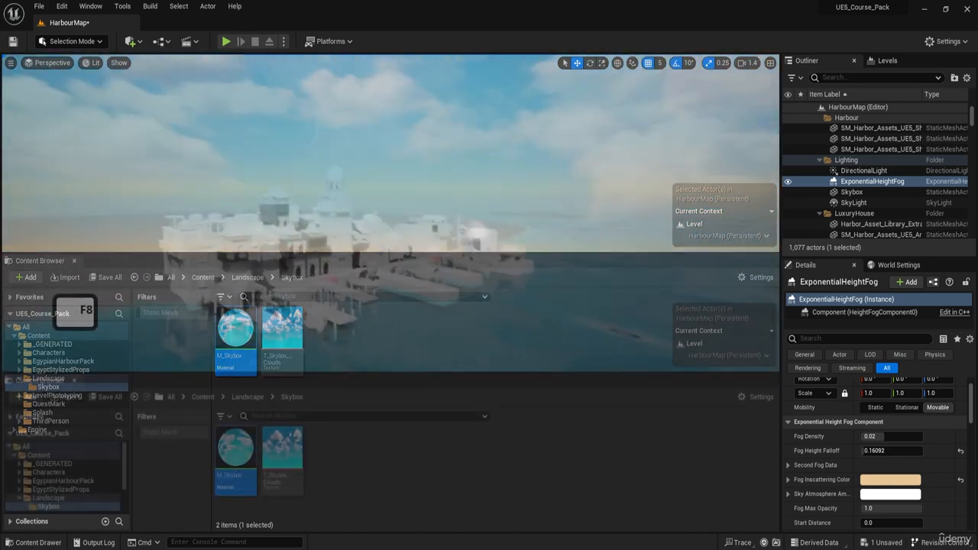
pyautogui.press('w')
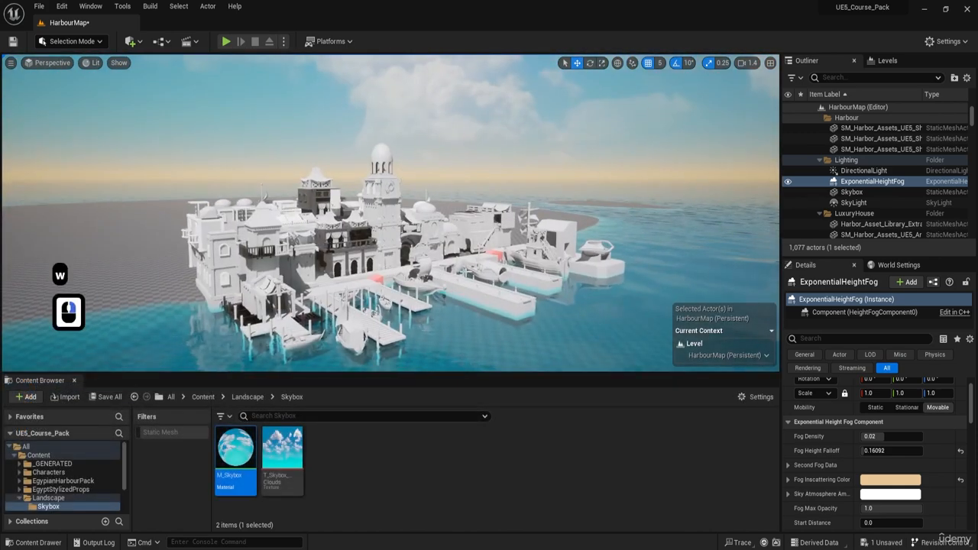
# Step: Rotate the directional light interactively around the harbour to adjust the sun's direction and the shadows on the buildings
pyautogui.hotkey('ctrl', 'l')
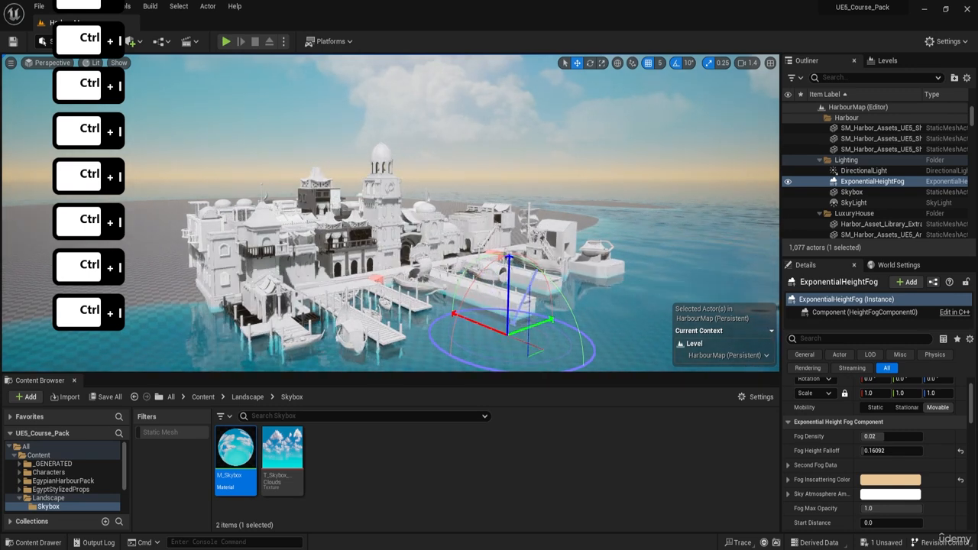
pyautogui.hotkey('ctrl', 'l')
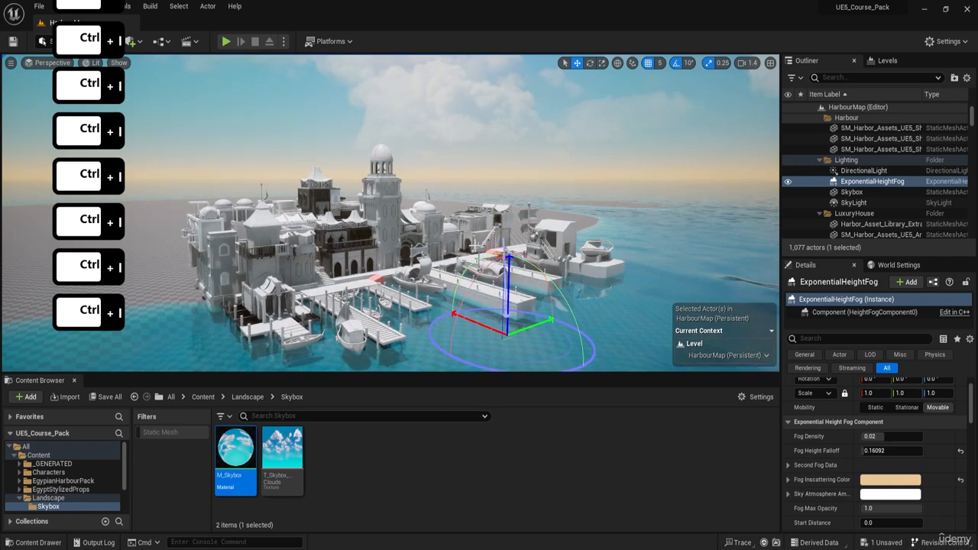
pyautogui.hotkey('ctrl', 'l')
pyautogui.hotkey('ctrl', 'l')
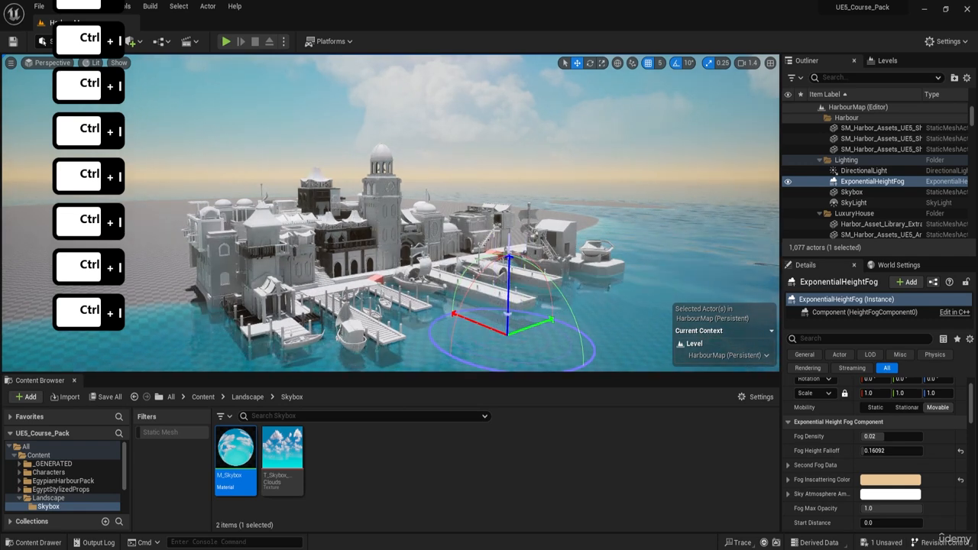
pyautogui.hotkey('ctrl', 'l')
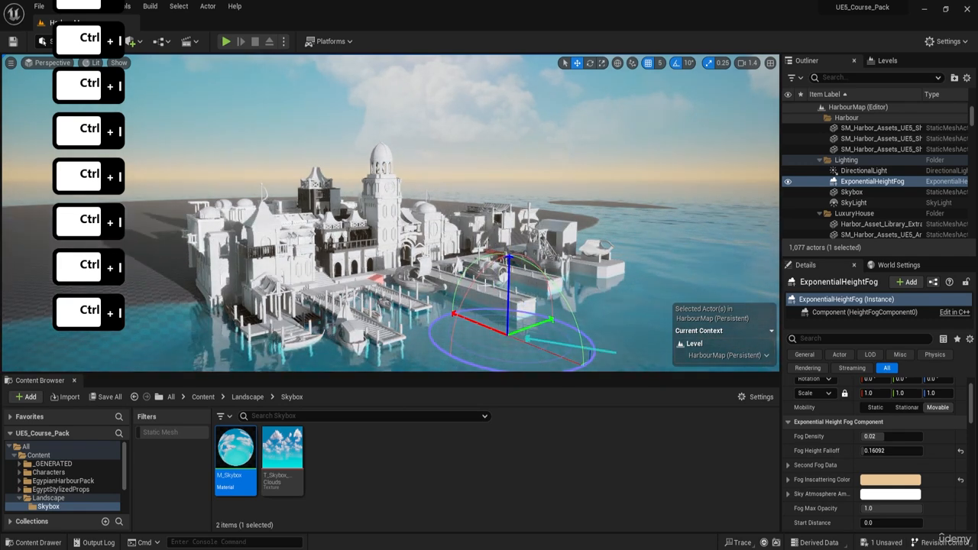
pyautogui.hotkey('ctrl', 'l')
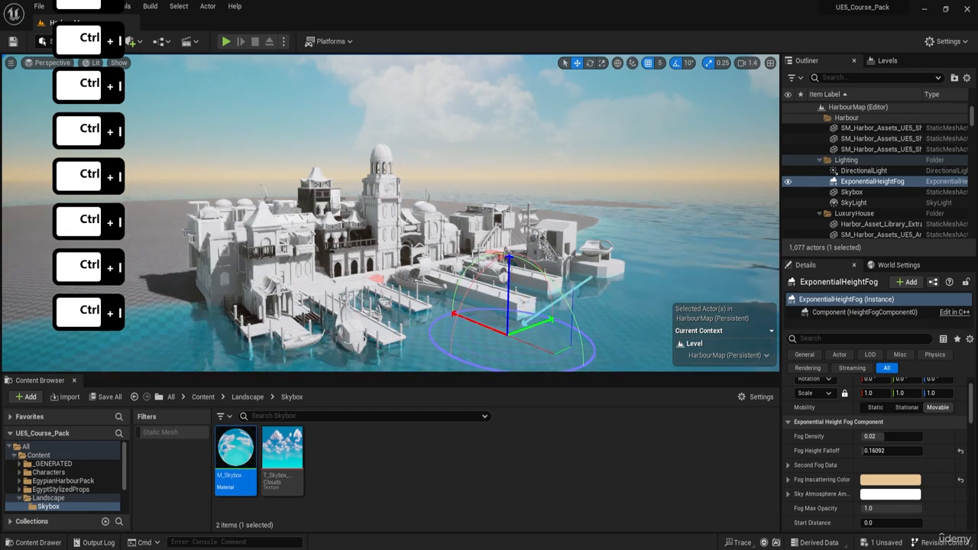
pyautogui.hotkey('ctrl', 'l')
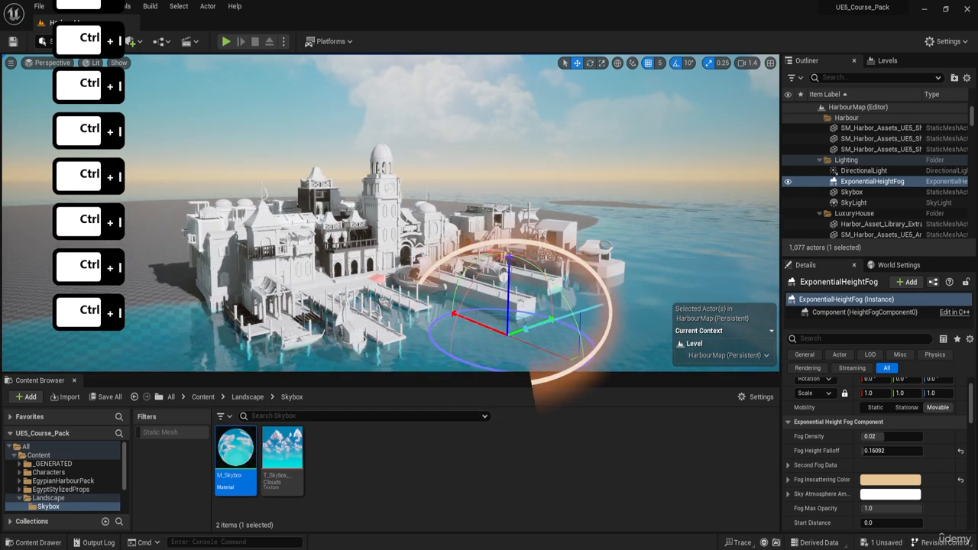
pyautogui.hotkey('ctrl', 'l')
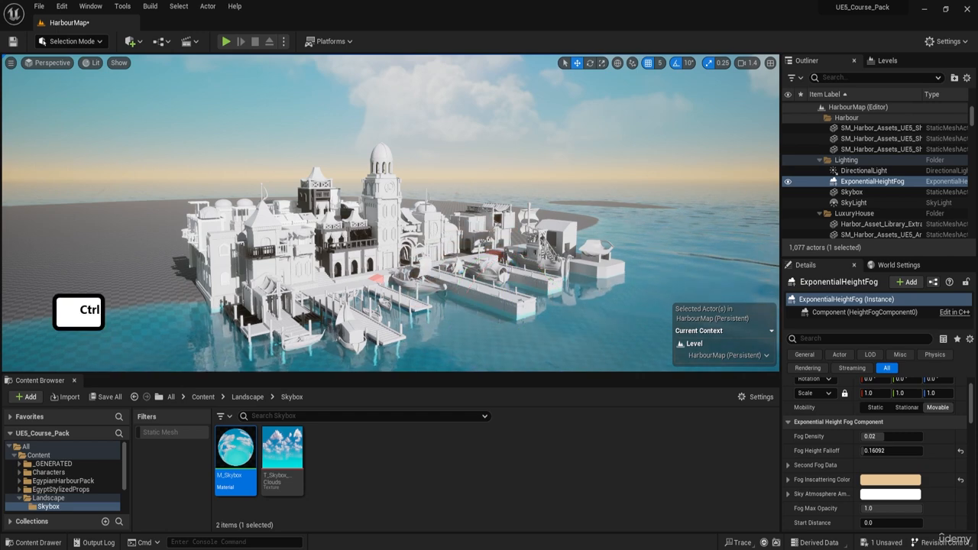
pyautogui.hotkey('ctrl', 'l')
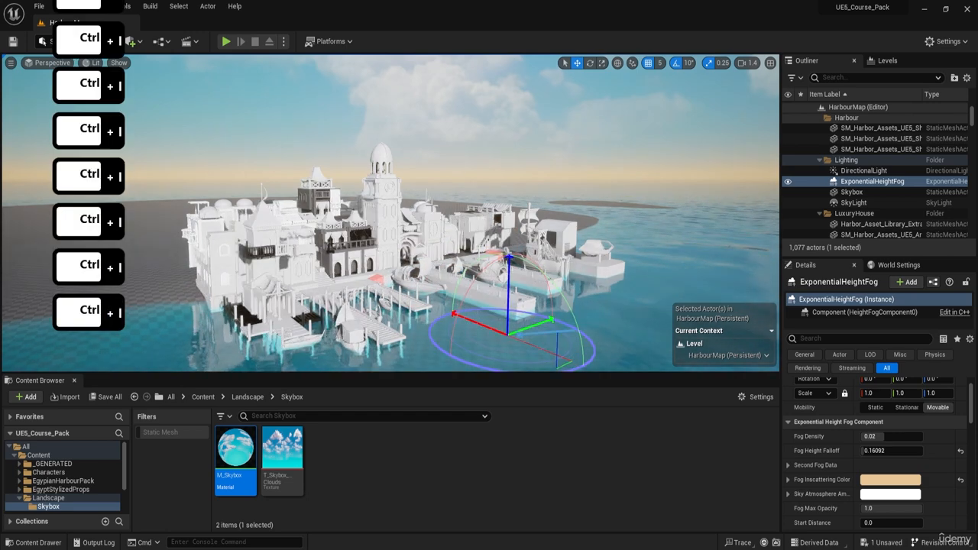
pyautogui.hotkey('ctrl', 'l')
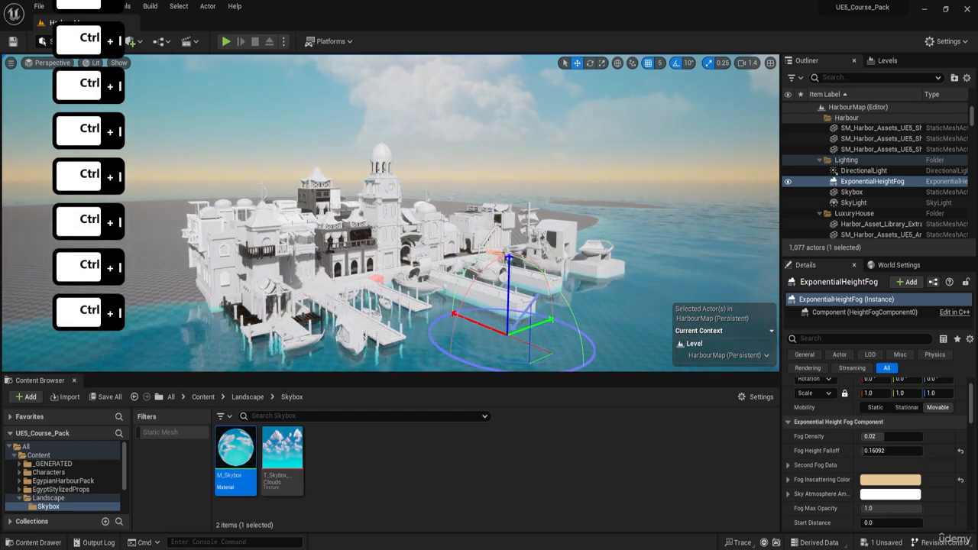
pyautogui.hotkey('ctrl', 'l')
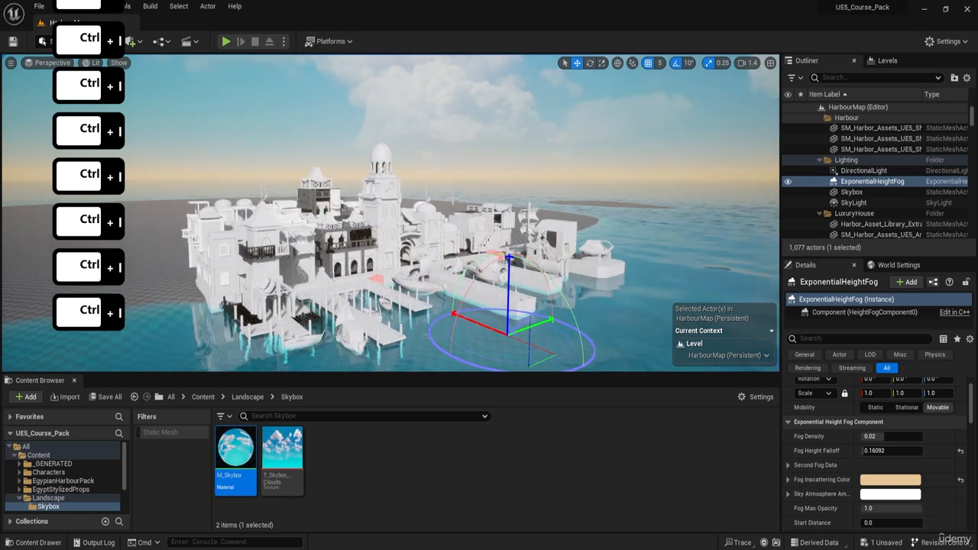
pyautogui.hotkey('ctrl', 'l')
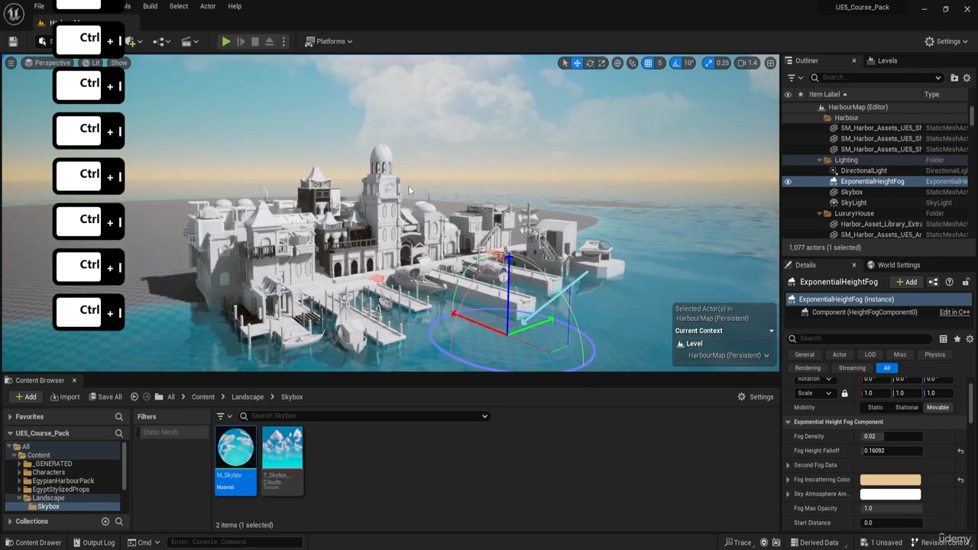
pyautogui.hotkey('ctrl', 'l')
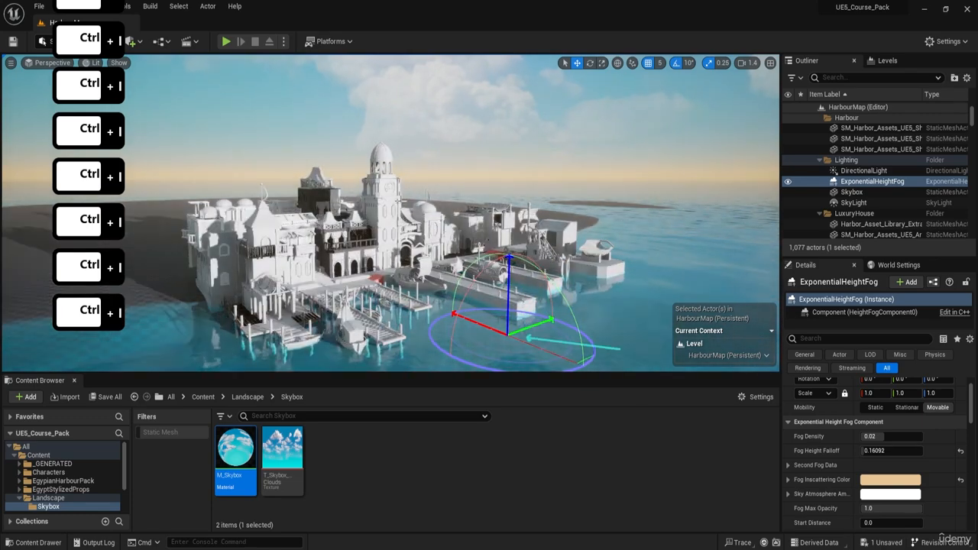
pyautogui.hotkey('ctrl', 'l')
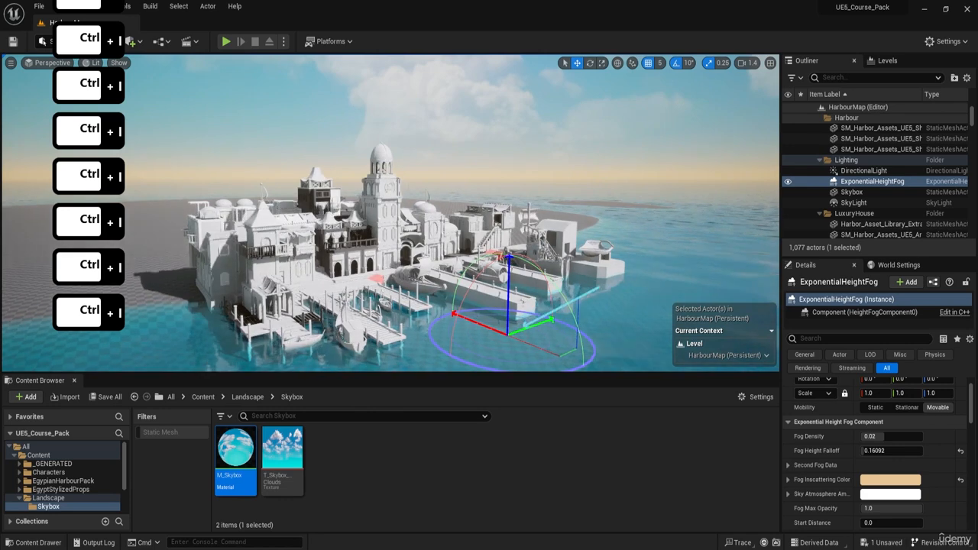
pyautogui.hotkey('ctrl', 'l')
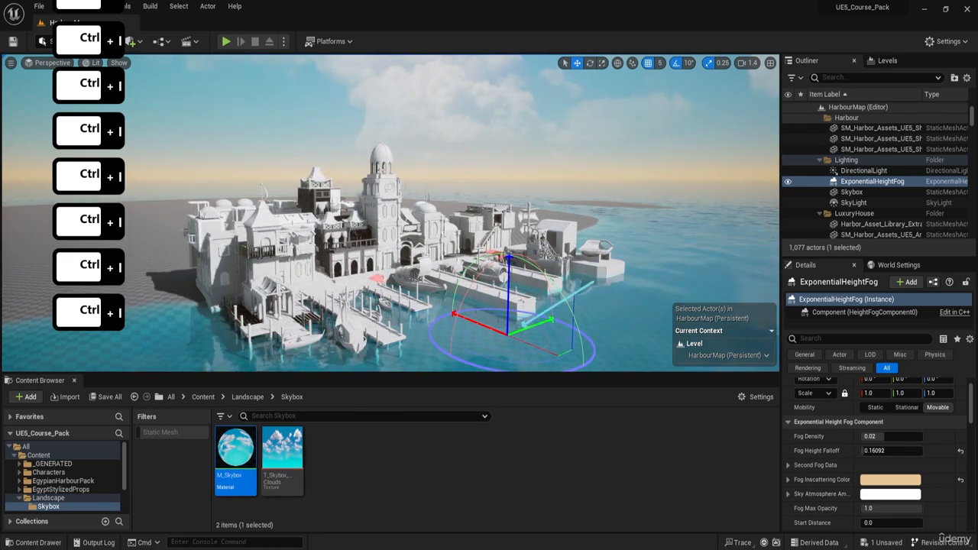
pyautogui.hotkey('ctrl', 'l')
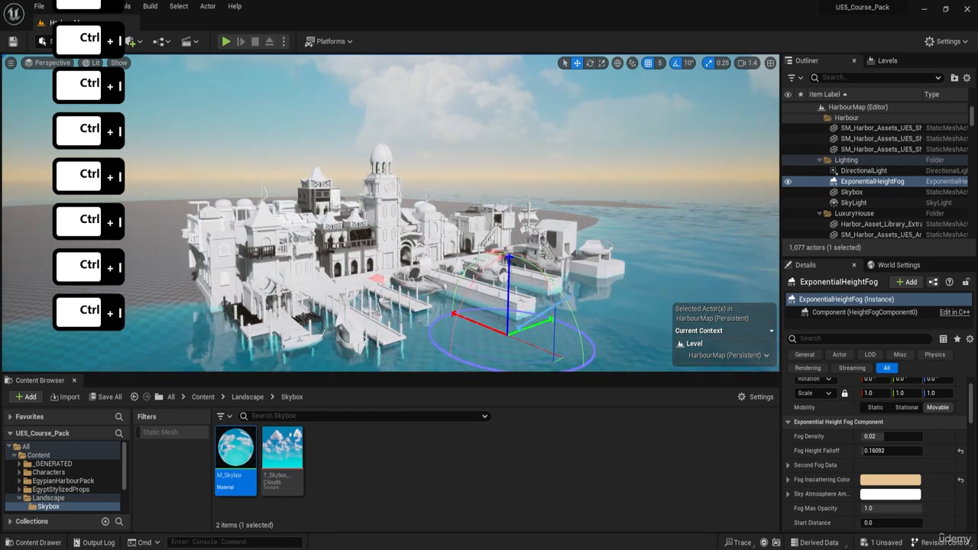
pyautogui.hotkey('ctrl', 'l')
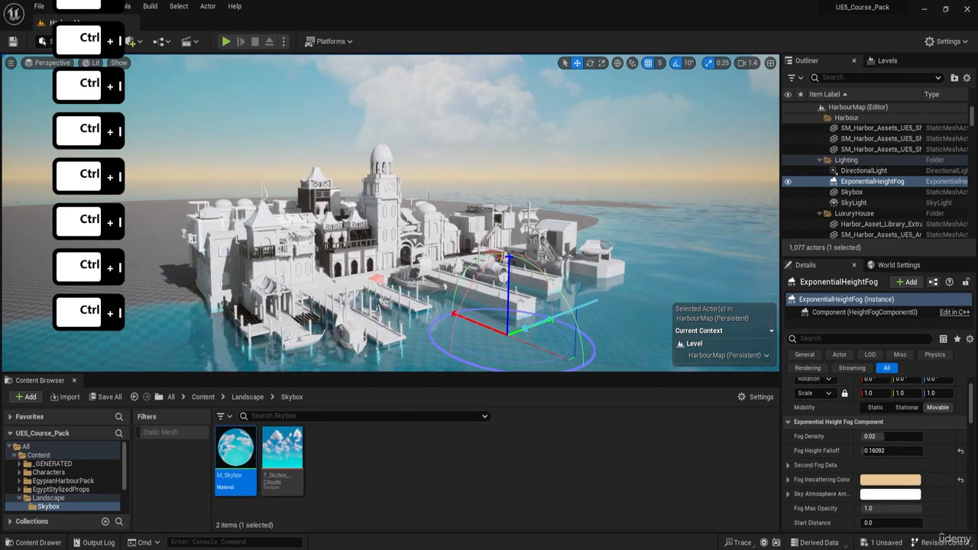
pyautogui.hotkey('ctrl', 'l')
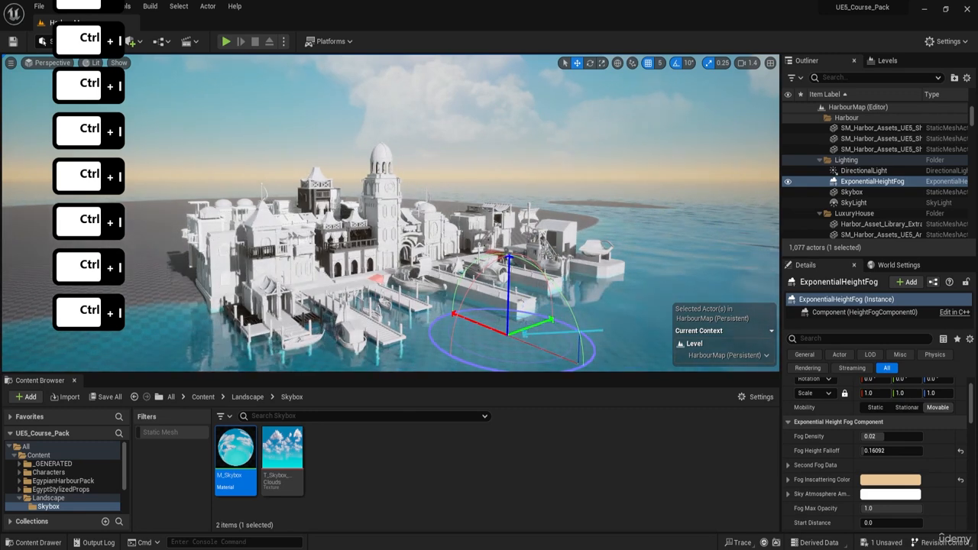
pyautogui.hotkey('ctrl', 'l')
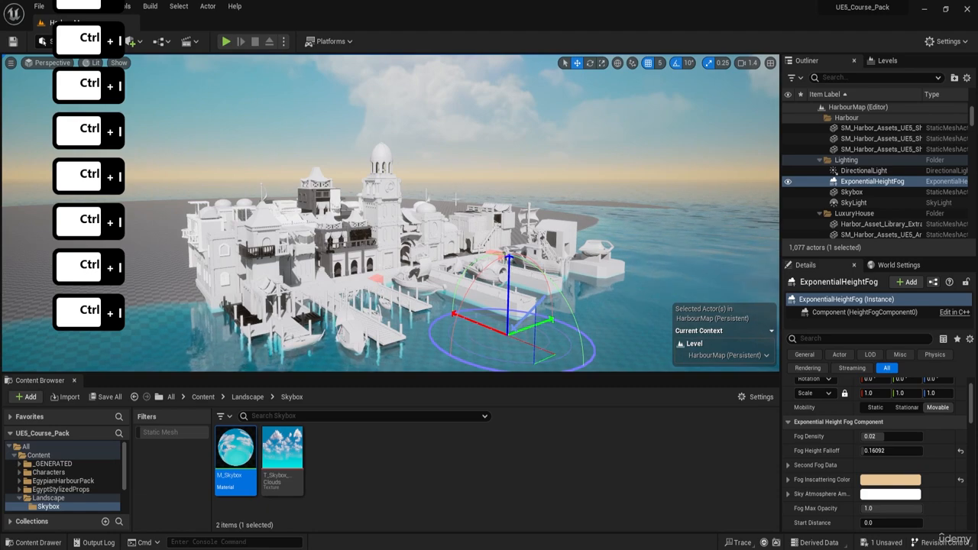
# Step: Move in closer to the harbour buildings and select the SkyLight actor in the Lighting folder
pyautogui.press('d')
pyautogui.press('w')
pyautogui.moveTo(456, 199); pyautogui.dragTo(363, 219, button='right')
pyautogui.press('w')
pyautogui.press('d')
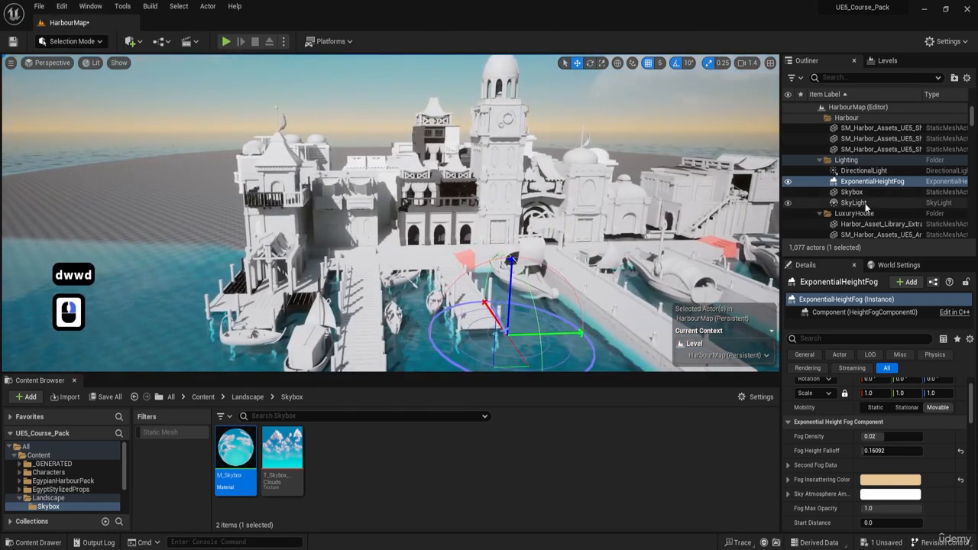
pyautogui.click(859, 203)
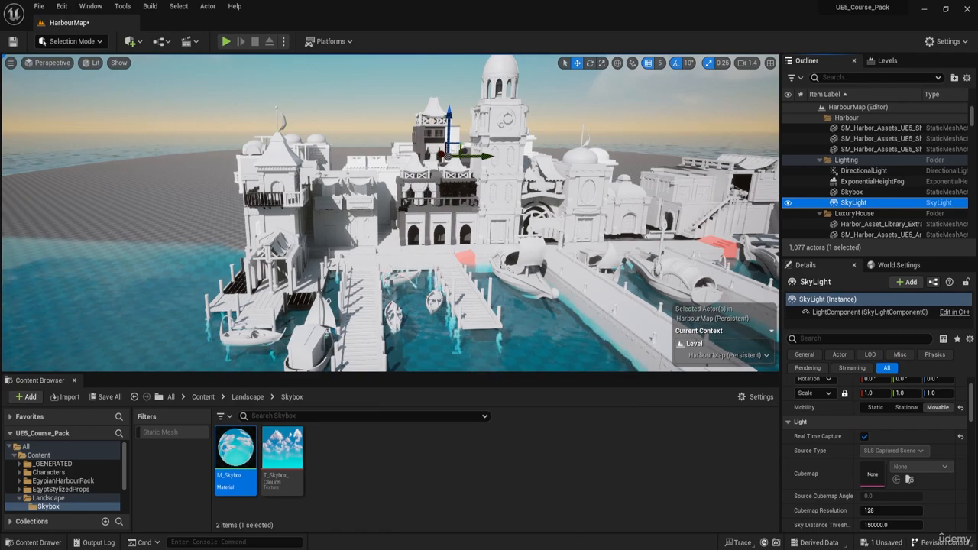
# Step: Examine the shaded stairway between the harbour buildings and toggle the SkyLight's visibility to compare the lighting there
pyautogui.press('d')
pyautogui.moveTo(524, 216); pyautogui.dragTo(547, 262, button='right')
pyautogui.press('a')
pyautogui.press('w')
pyautogui.press('e')
pyautogui.press('a')
pyautogui.press('d')
pyautogui.press('w')
pyautogui.press('q')
pyautogui.press('d')
pyautogui.press('q')
pyautogui.press('d')
pyautogui.press('a')
pyautogui.press('q')
pyautogui.press('w')
pyautogui.press('a')
pyautogui.press('w')
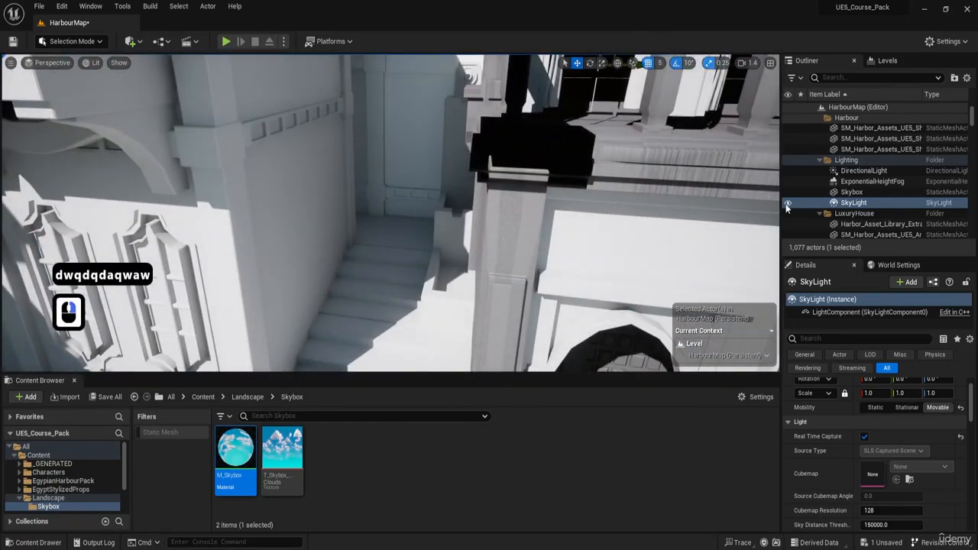
pyautogui.press('a')
pyautogui.moveTo(329, 277); pyautogui.dragTo(389, 228, button='right')
pyautogui.click(787, 204)
# Step: Hide the SkyLight to compare the building's ground shadow and the sky beyond without it, and show it again
pyautogui.press('d')
pyautogui.moveTo(518, 218); pyautogui.dragTo(582, 254, button='right')
pyautogui.press('w')
pyautogui.press('e')
pyautogui.press('d')
pyautogui.press('d')
pyautogui.press('w')
pyautogui.press('a')
pyautogui.click(787, 204)
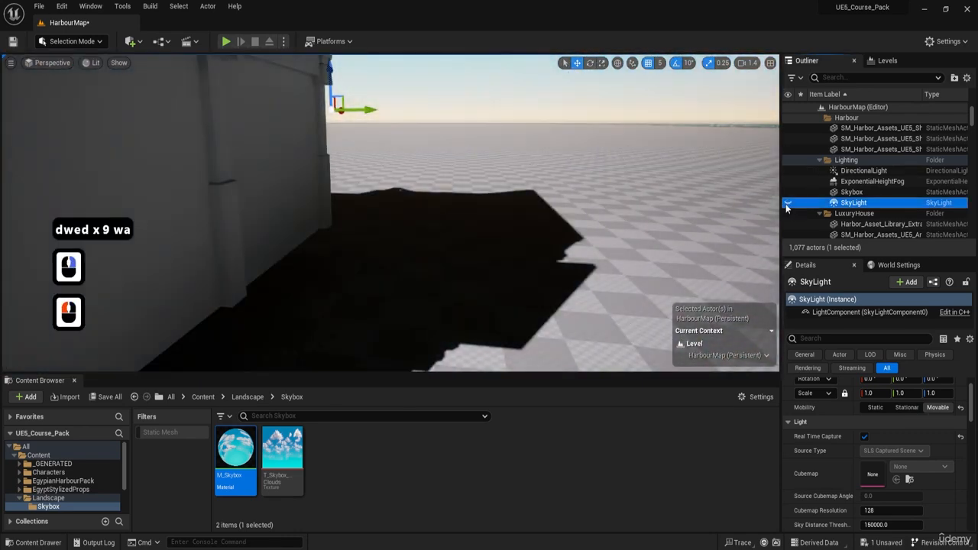
pyautogui.moveTo(492, 222); pyautogui.dragTo(418, 202, button='right')
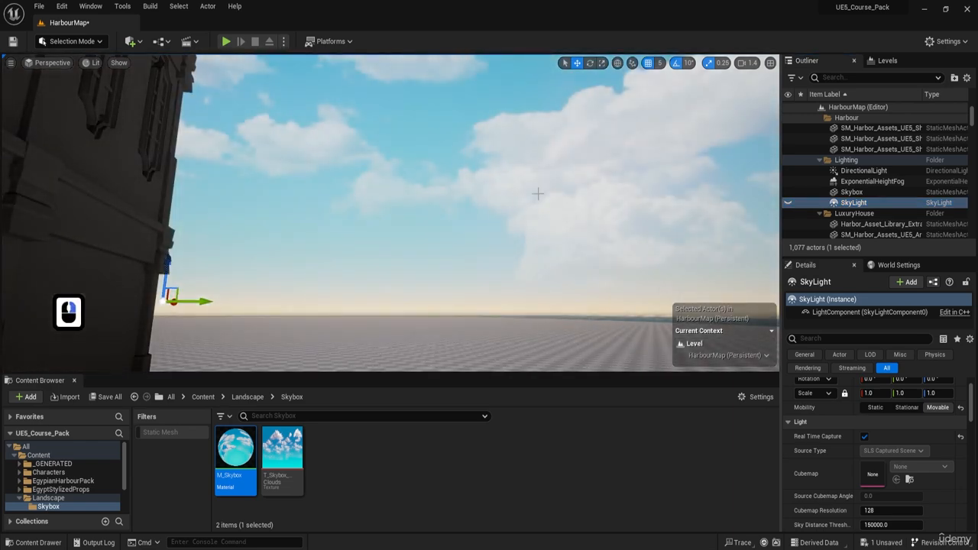
pyautogui.click(790, 205)
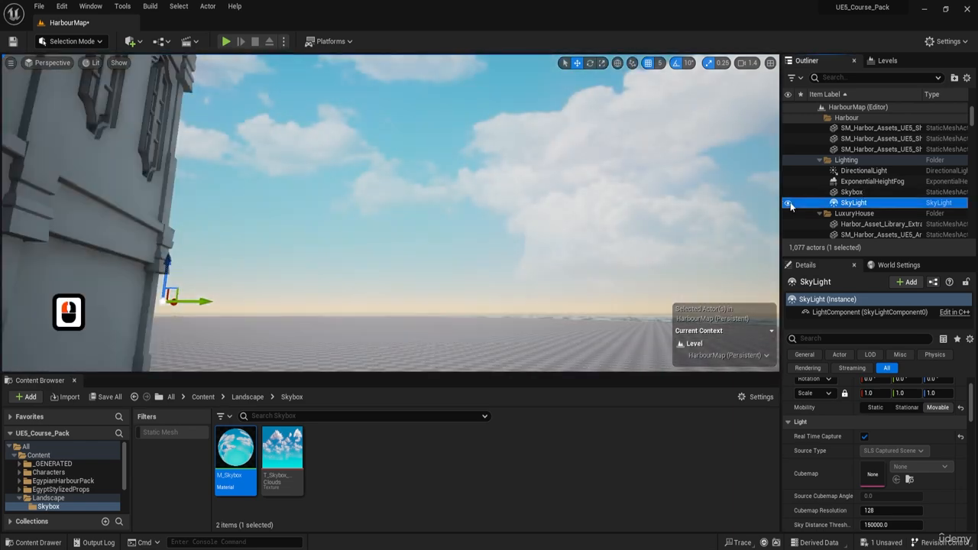
# Step: Inspect the shadows behind the buildings with the SkyLight on, and return to an overview of the whole harbour
pyautogui.moveTo(535, 221); pyautogui.dragTo(416, 266, button='right')
pyautogui.press('s')
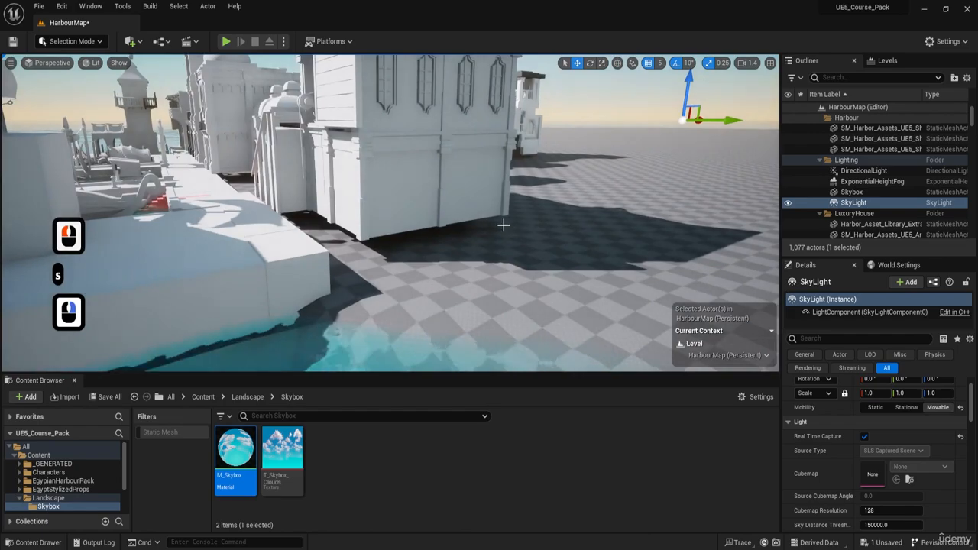
pyautogui.press('e')
pyautogui.press('w')
pyautogui.press('a')
pyautogui.moveTo(503, 226); pyautogui.dragTo(583, 194, button='right')
pyautogui.press('a')
pyautogui.press('w')
pyautogui.press('s')
pyautogui.press('a')
pyautogui.press('a')
pyautogui.press('s')
pyautogui.press('d')
pyautogui.press('a')
pyautogui.press('s')
pyautogui.press('q')
pyautogui.press('s')
pyautogui.press('s')
pyautogui.press('d')
pyautogui.press('w')
pyautogui.press('a')
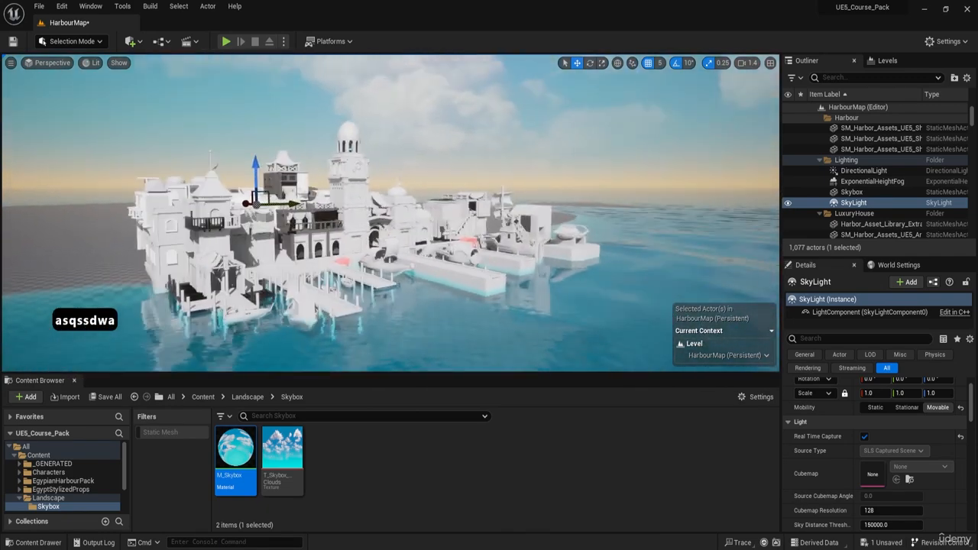
pyautogui.moveTo(297, 187); pyautogui.dragTo(296, 187, button='right')
pyautogui.press('a')
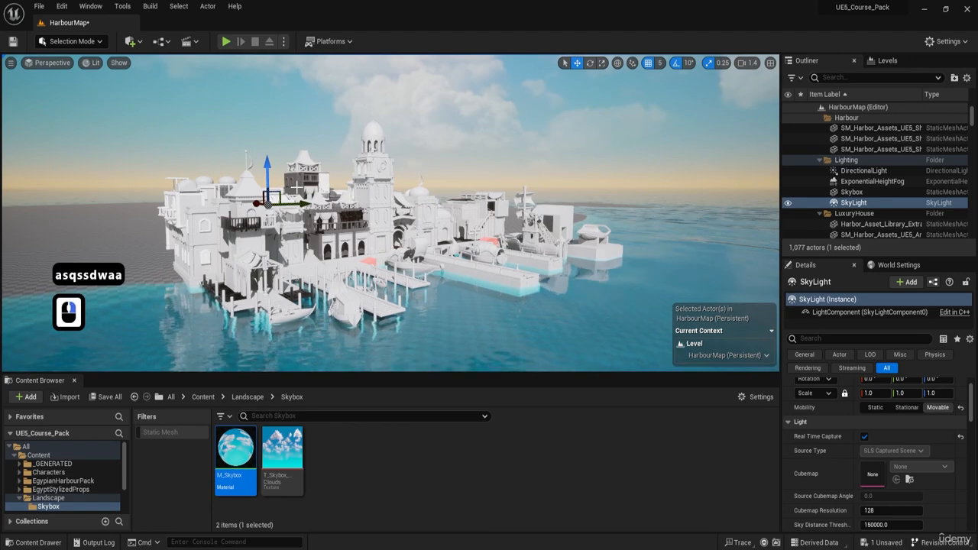